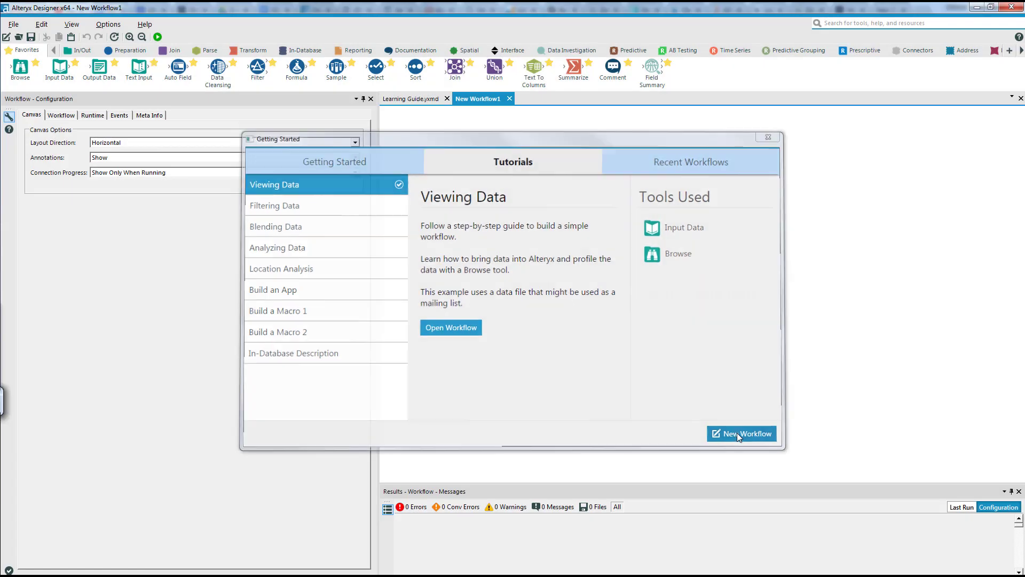
- Start a new workflow, place an Input Data tool, and attach a Browse tool positioned above and after it
left_click(738, 434)
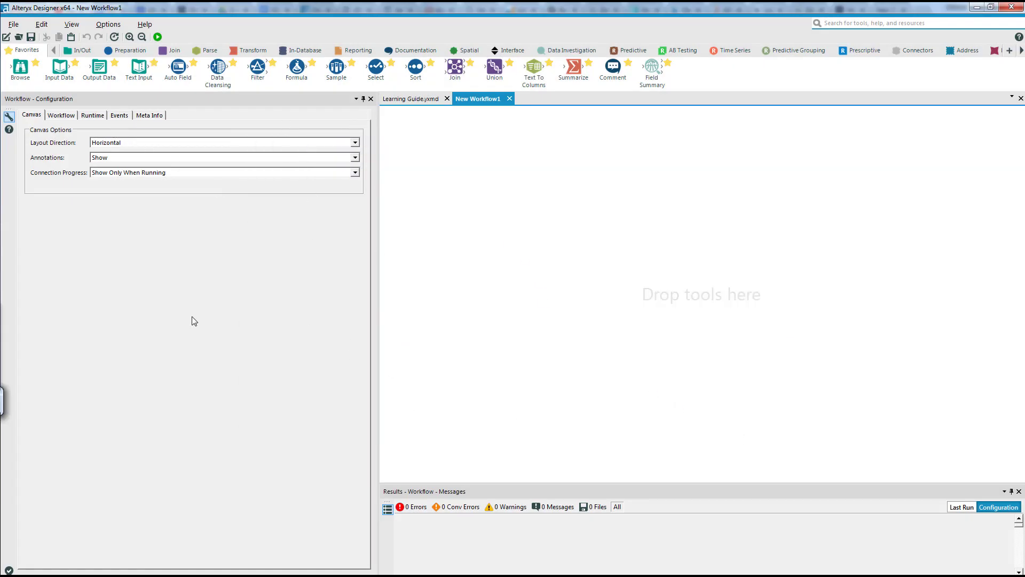
left_click_drag(59, 68, 480, 199)
right_click(480, 198)
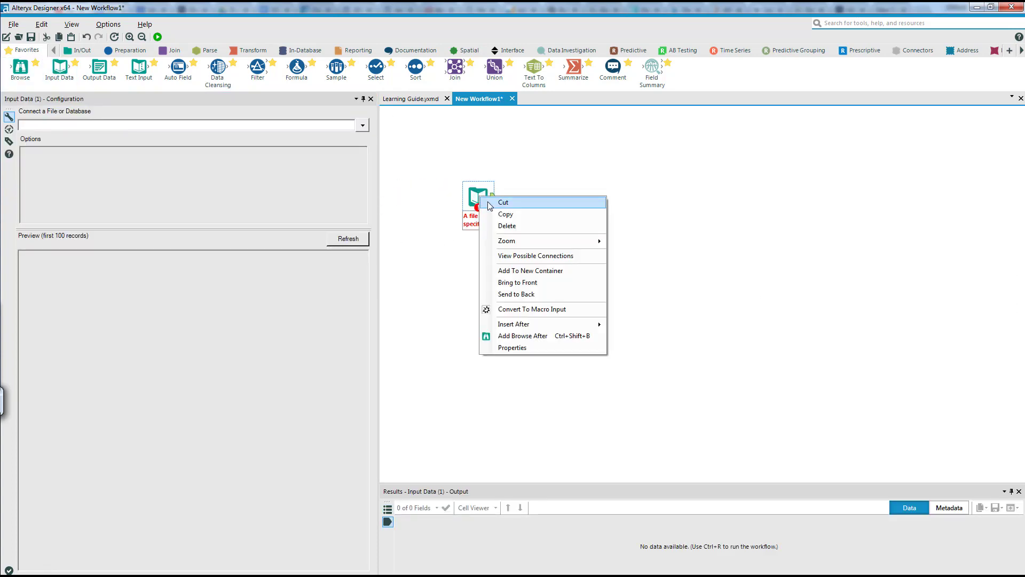
left_click(510, 336)
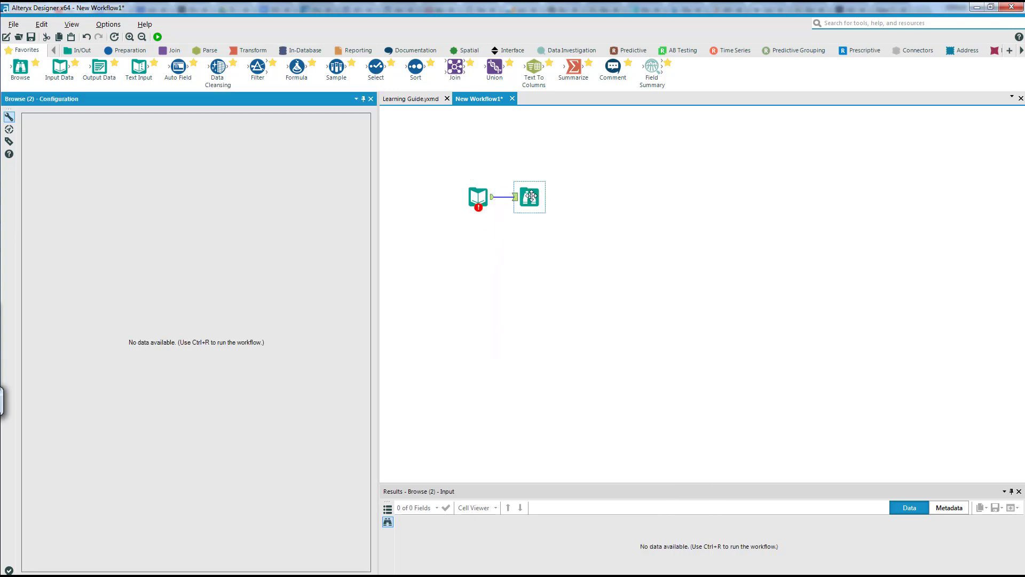
left_click_drag(531, 198, 523, 146)
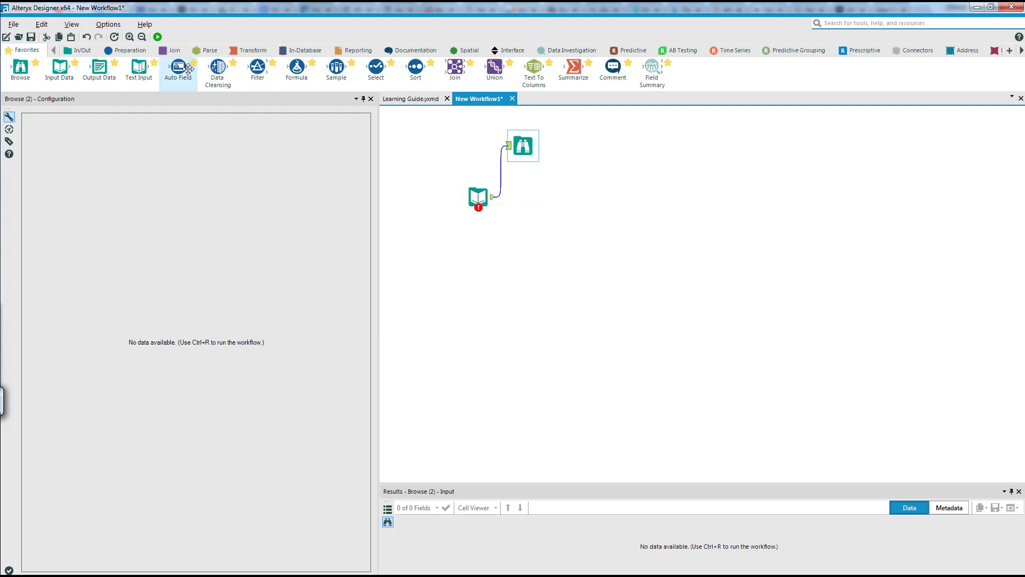
- Chain Auto Field and Data Cleansing tools after Input Data, and attach a raised Browse tool to the Data Cleansing output
mouse_move(178, 67)
left_mouse_down()
mouse_move(263, 113)
mouse_move(525, 197)
left_mouse_up()
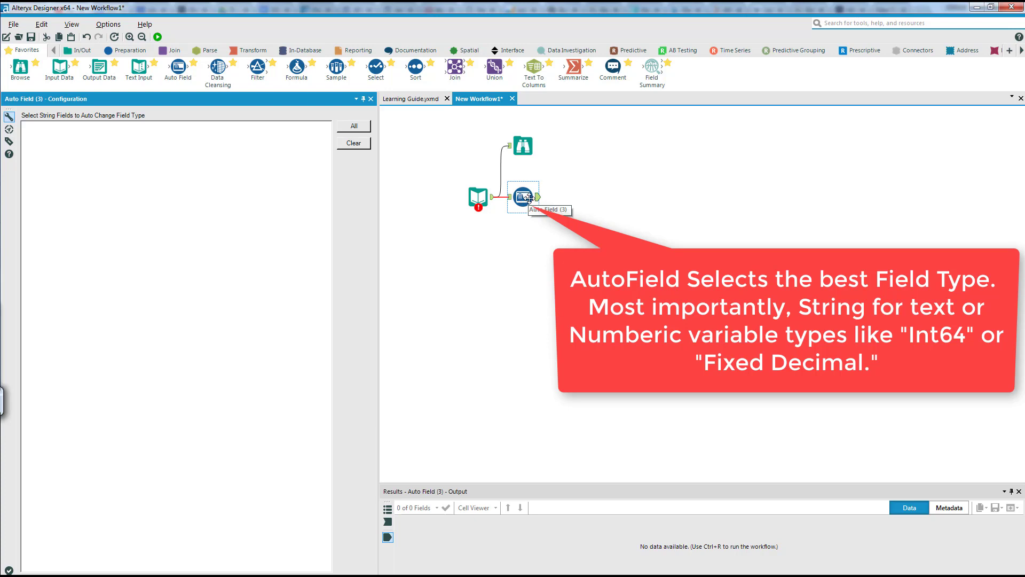
left_click_drag(218, 67, 577, 196)
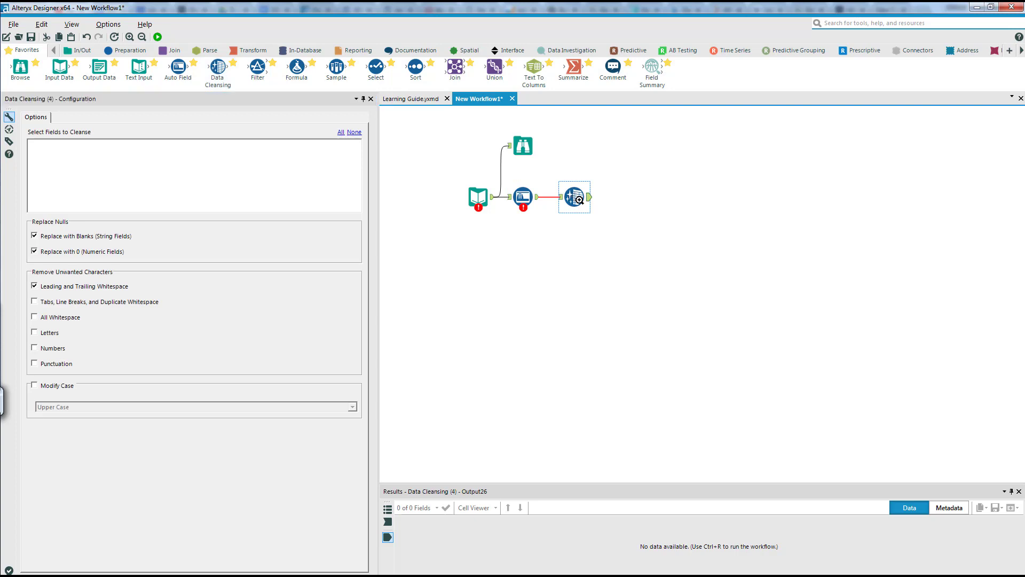
right_click(579, 200)
left_click(614, 337)
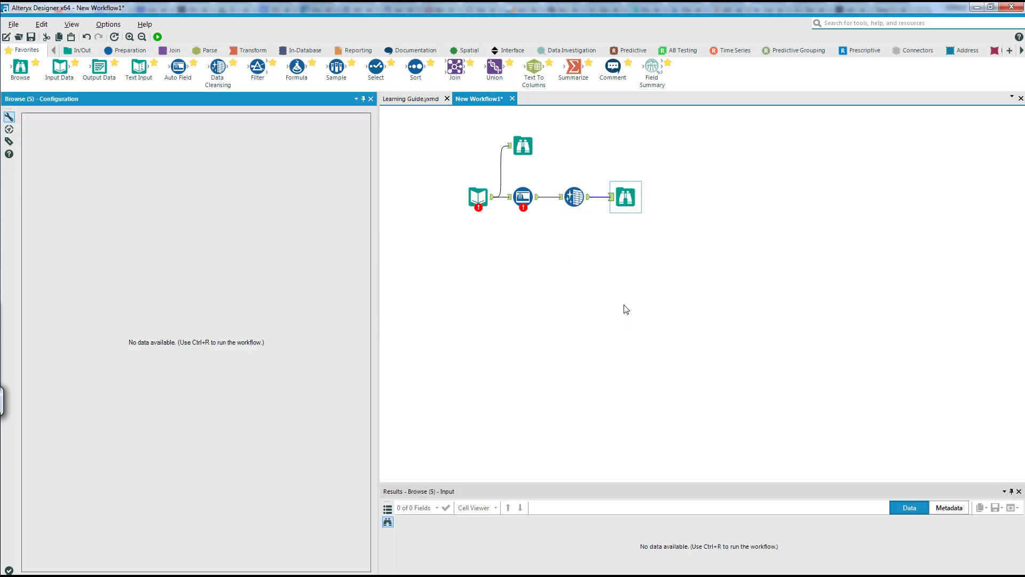
left_click_drag(626, 197, 619, 145)
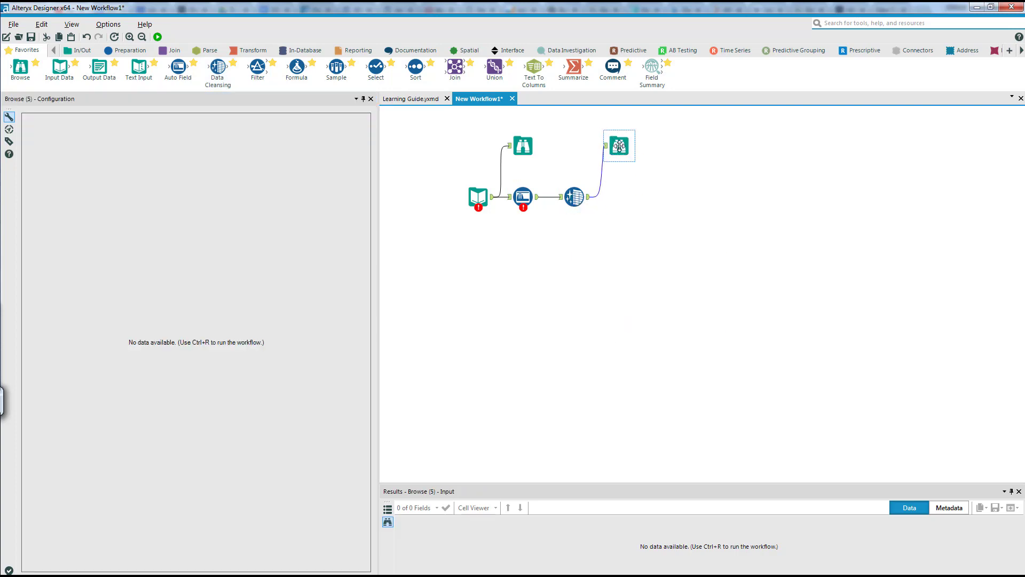
- Connect the Input Data tool to the house_price_lotsize file in the DemoData folder
left_click(477, 198)
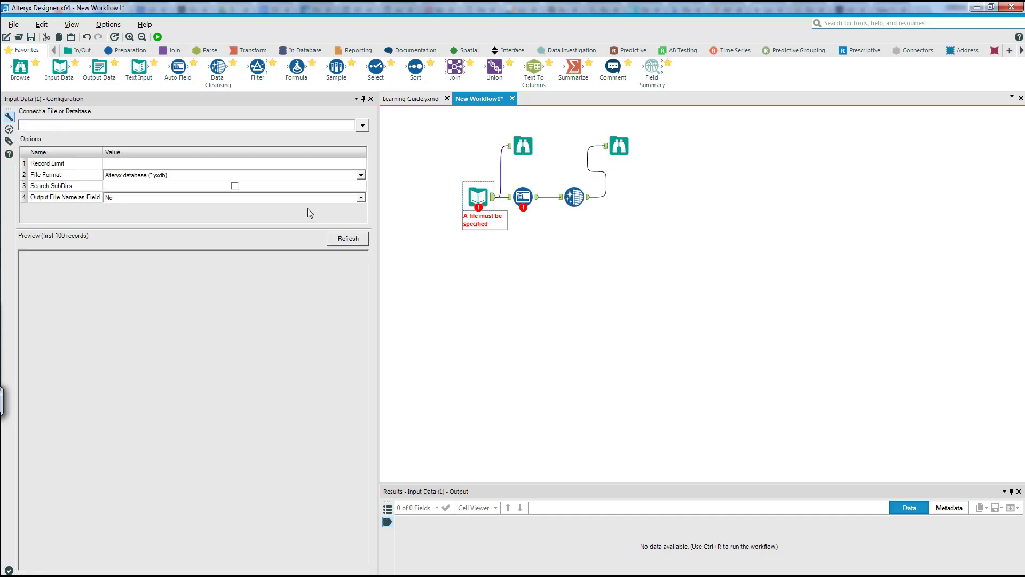
left_click(363, 128)
left_click(253, 140)
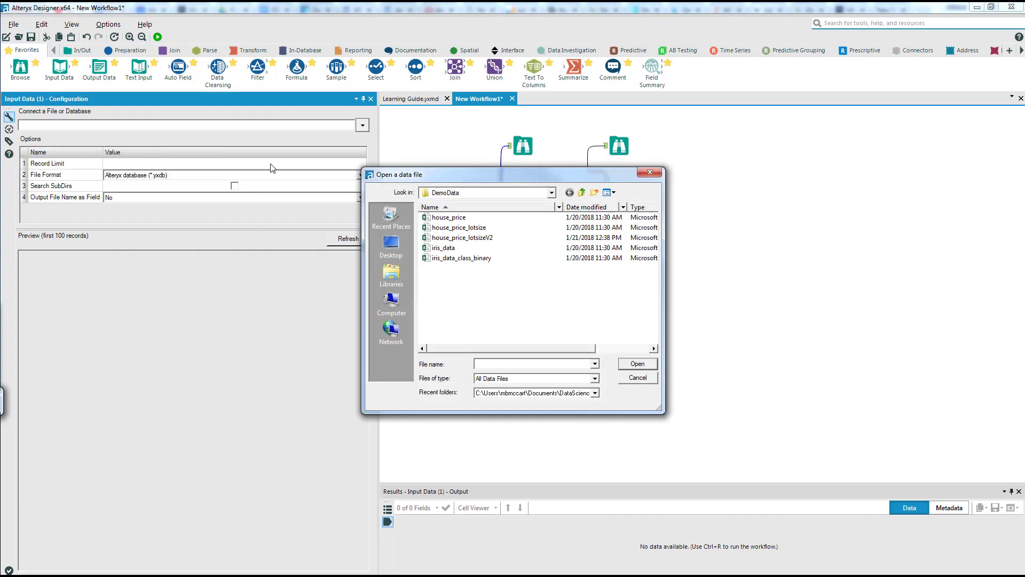
left_click(467, 228)
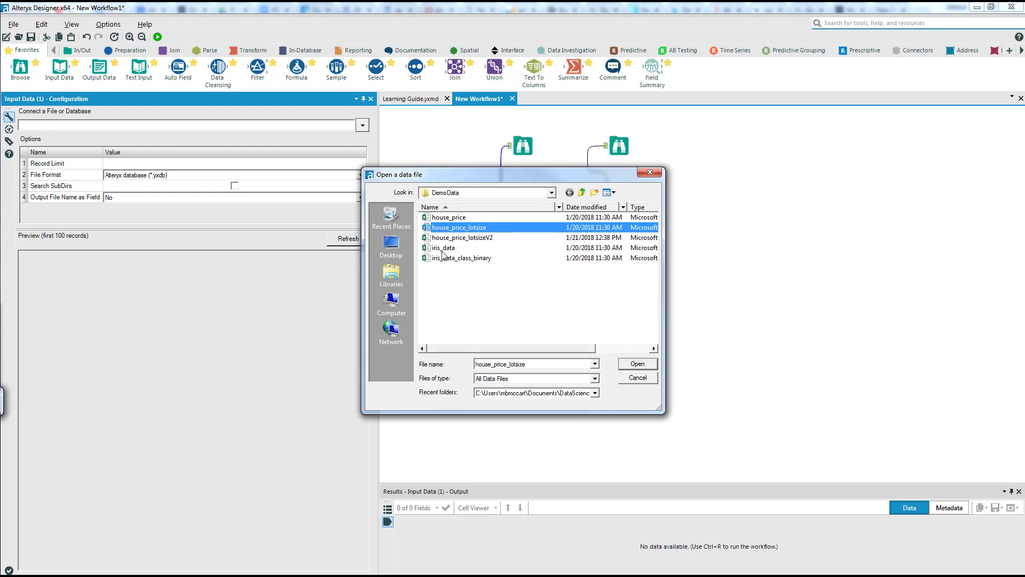
left_click(638, 364)
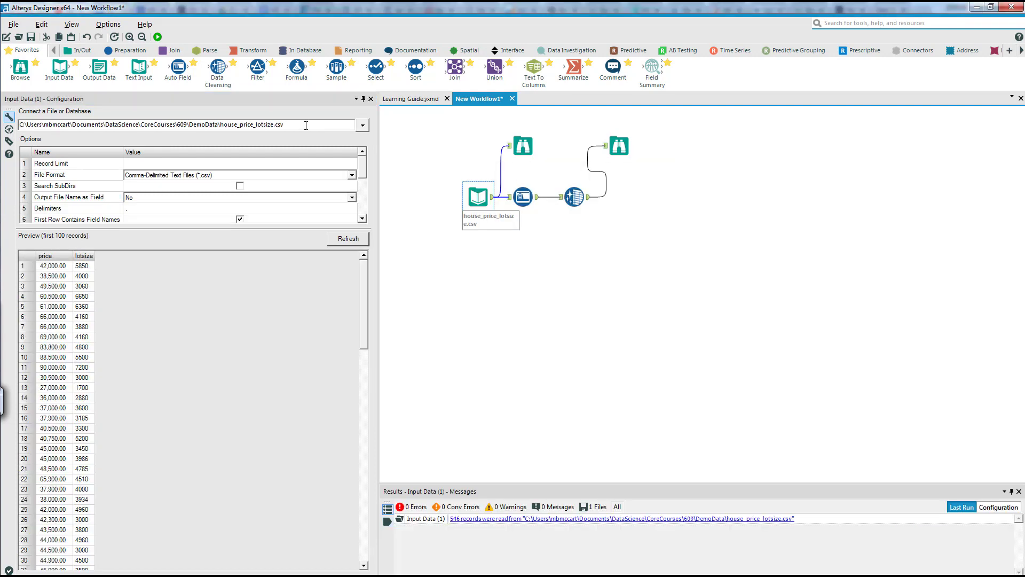
- Check the Auto Field and Data Cleansing configurations and run the workflow
left_click(523, 196)
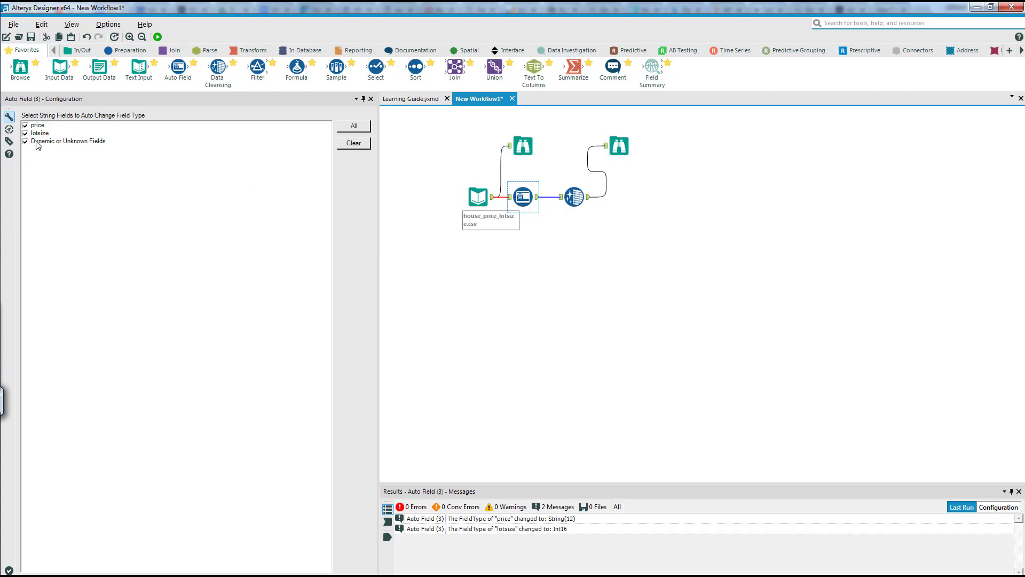
left_click(574, 196)
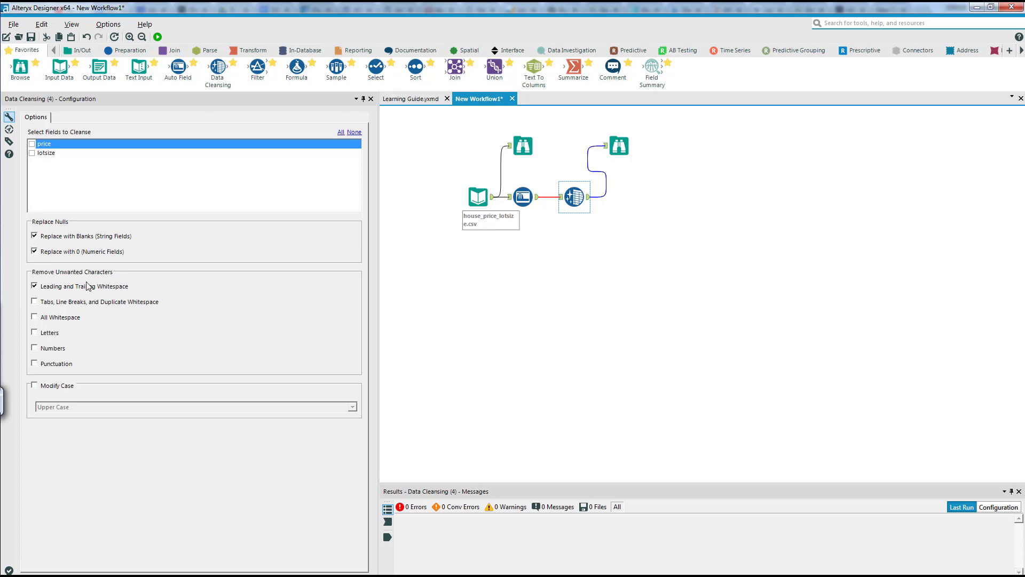
left_click(158, 37)
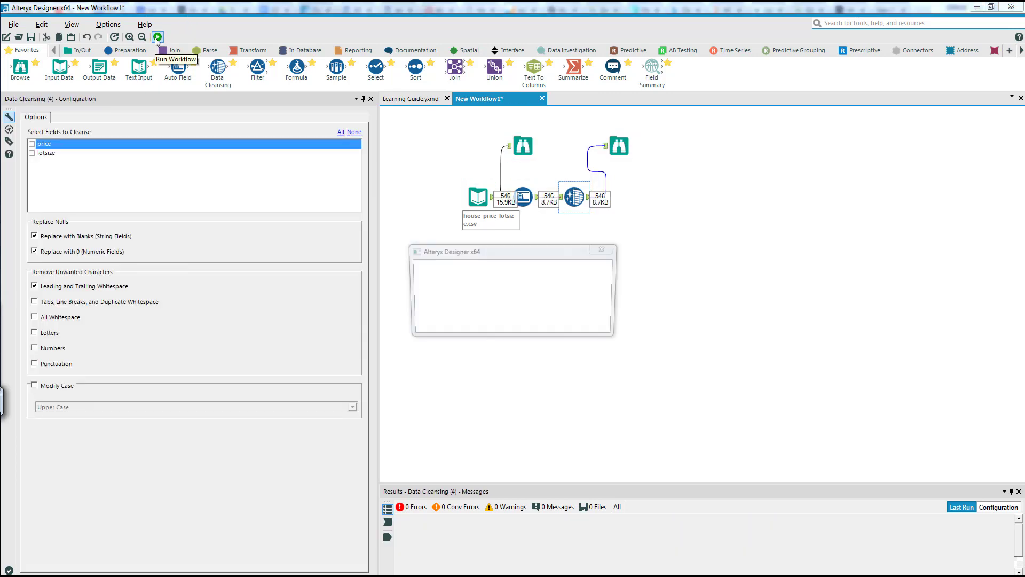
left_click(588, 320)
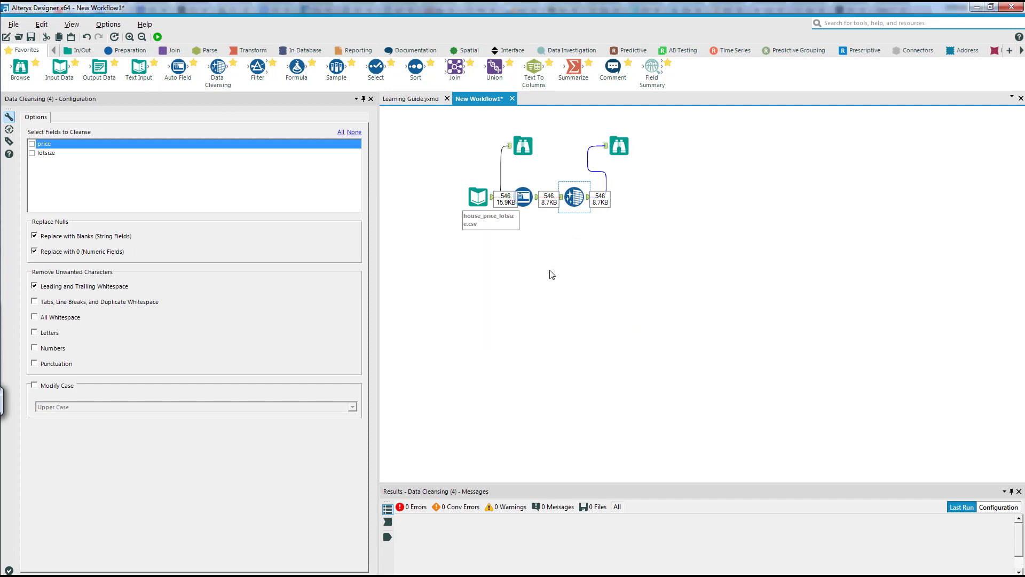
- Compare the price field's profile in both Browse tools, and review the Auto Field type messages and Data Cleansing settings
left_click(520, 144)
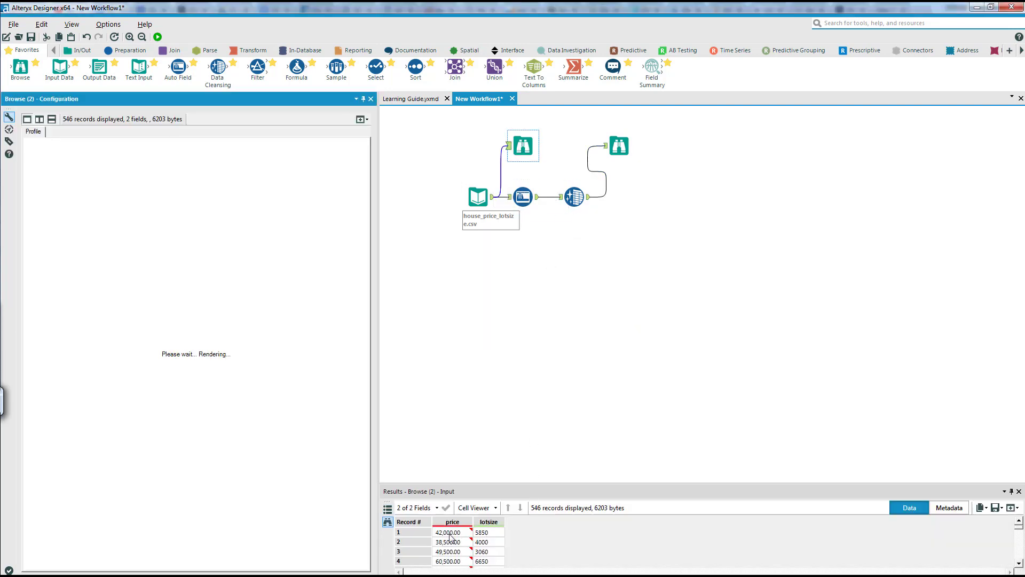
mouse_move(462, 525)
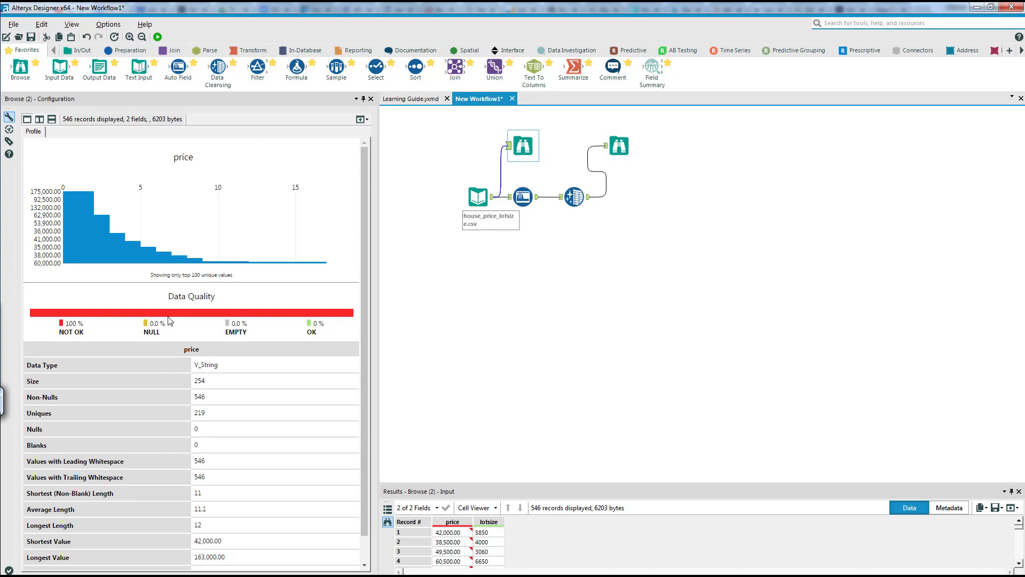
left_click(527, 199)
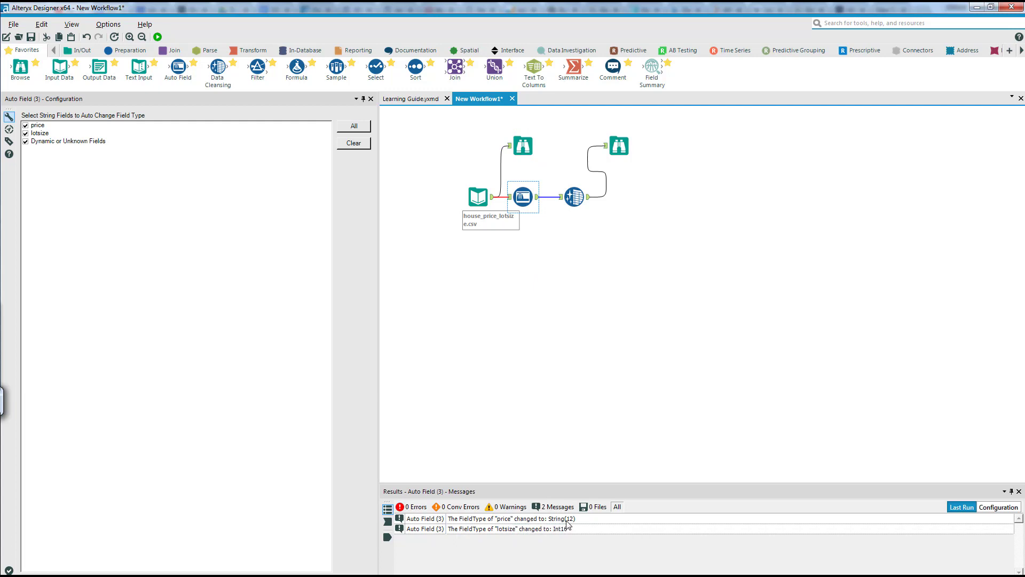
left_click(573, 197)
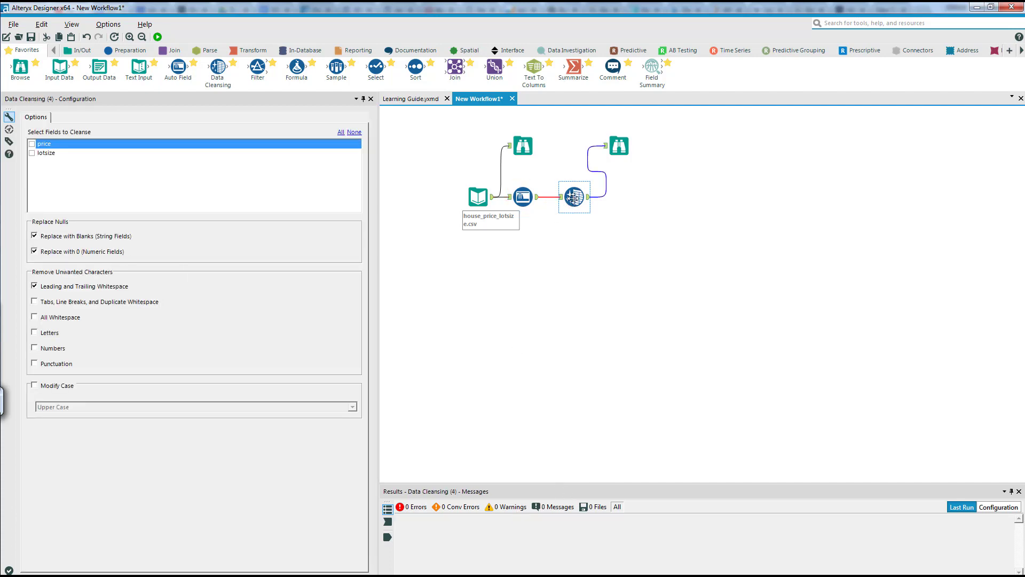
left_click(618, 147)
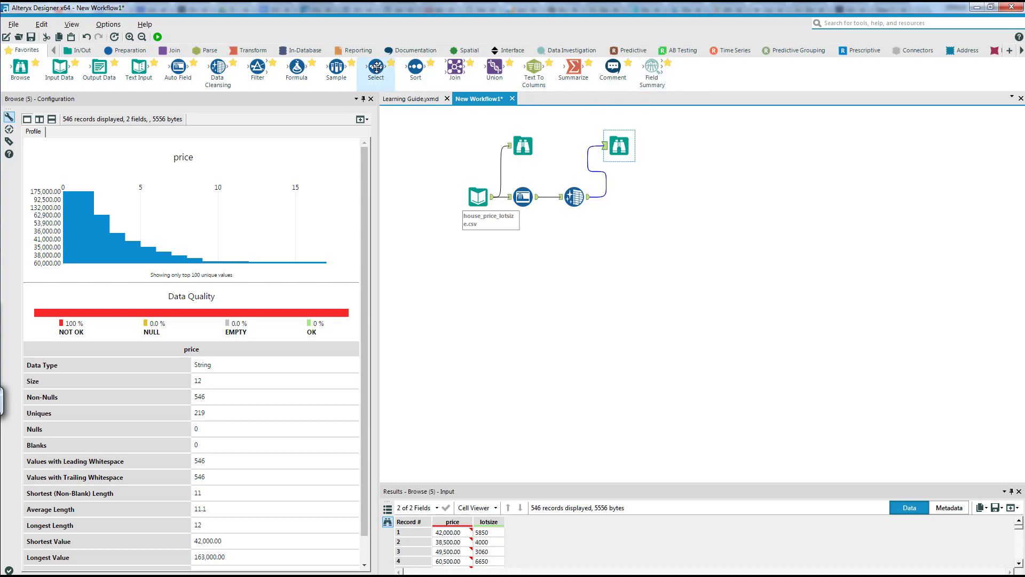
- Add a Select tool after Data Cleansing and attach a Browse tool positioned above its output
left_click_drag(377, 67, 651, 197)
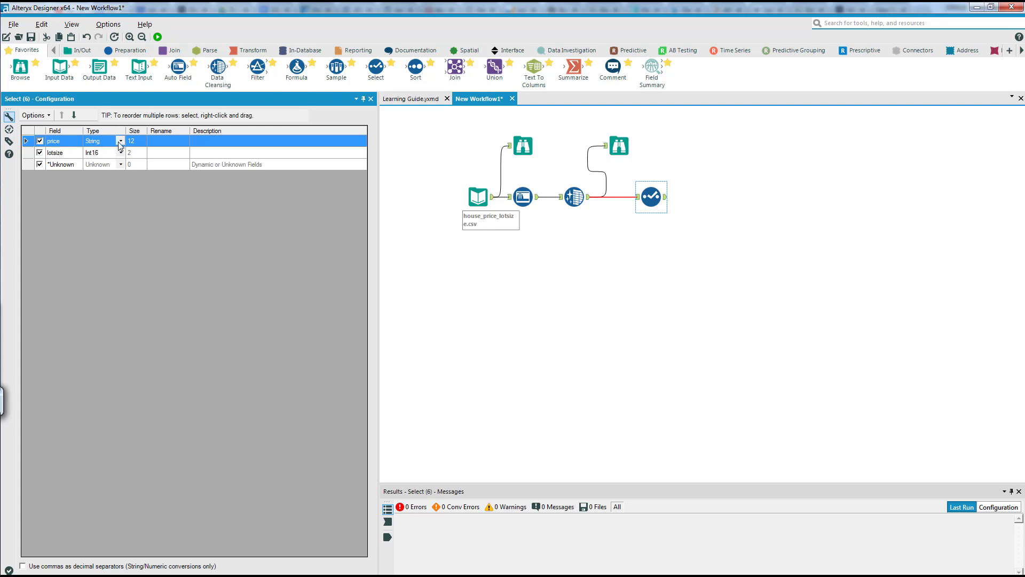
right_click(649, 196)
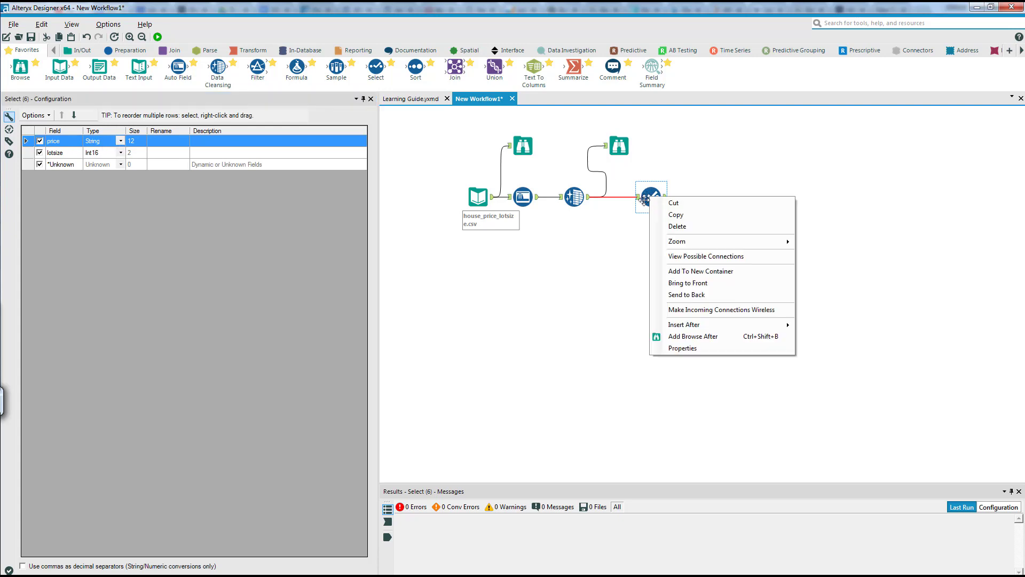
left_click(716, 339)
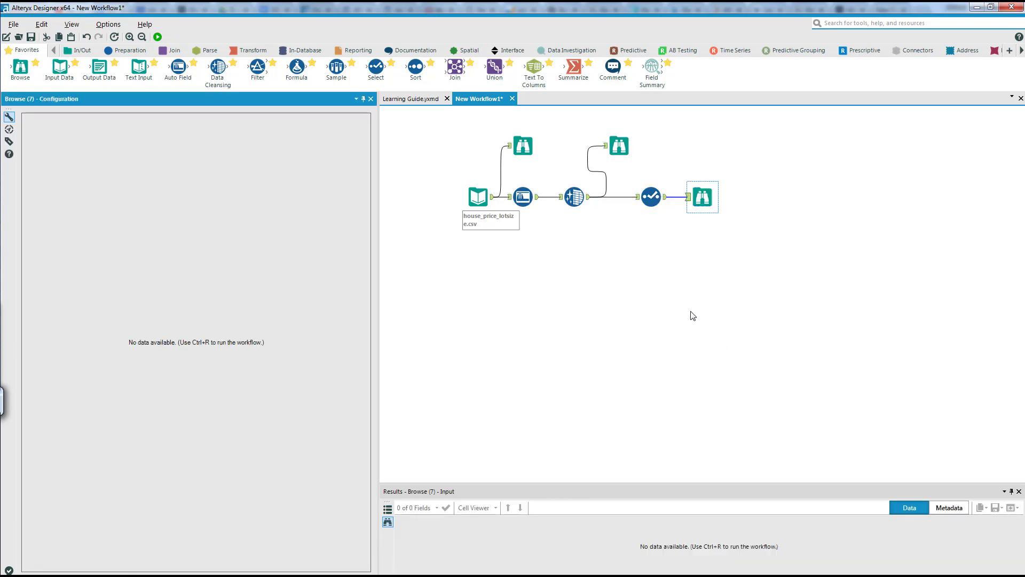
left_click_drag(697, 205, 690, 166)
- Run the workflow with the Select tool's price type set to FixedDecimal, and read the resulting messages
left_click(651, 196)
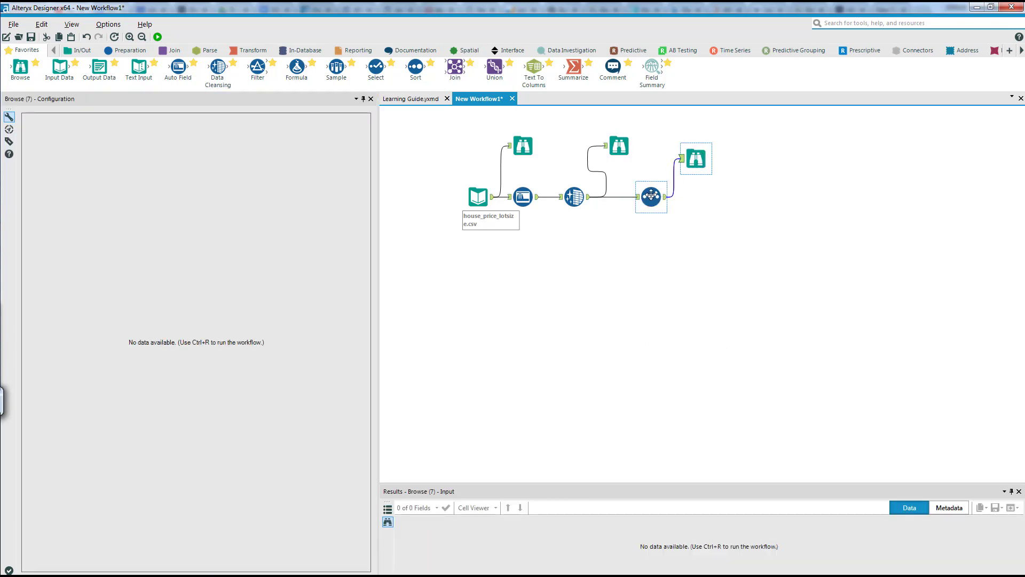
left_click(121, 141)
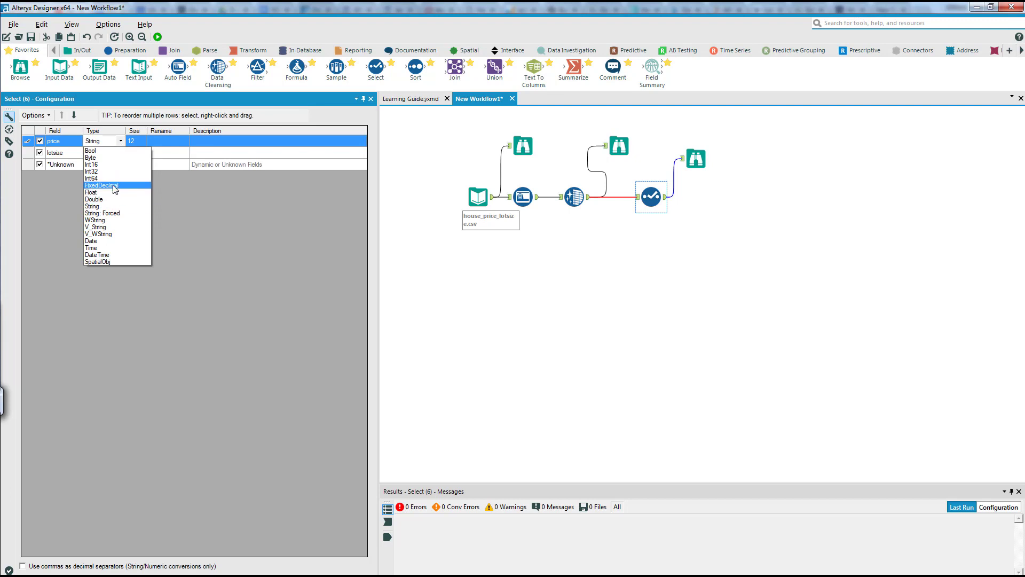
left_click(114, 185)
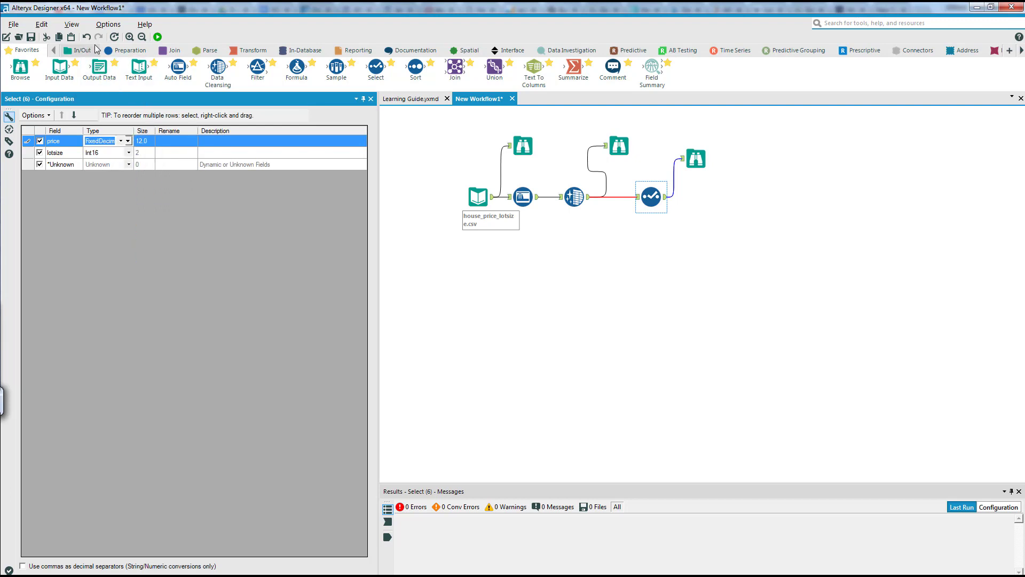
left_click(158, 36)
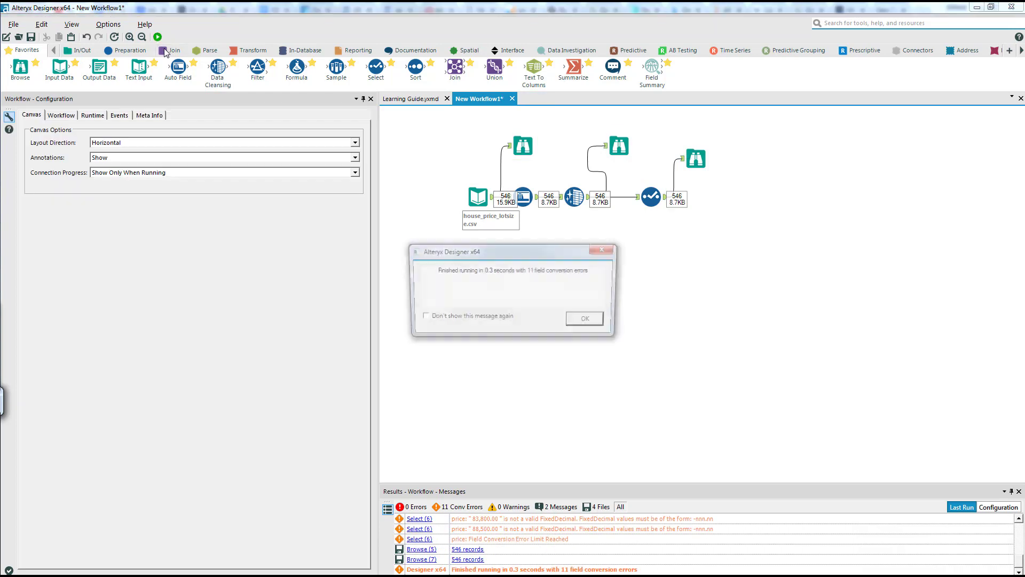
left_click(589, 321)
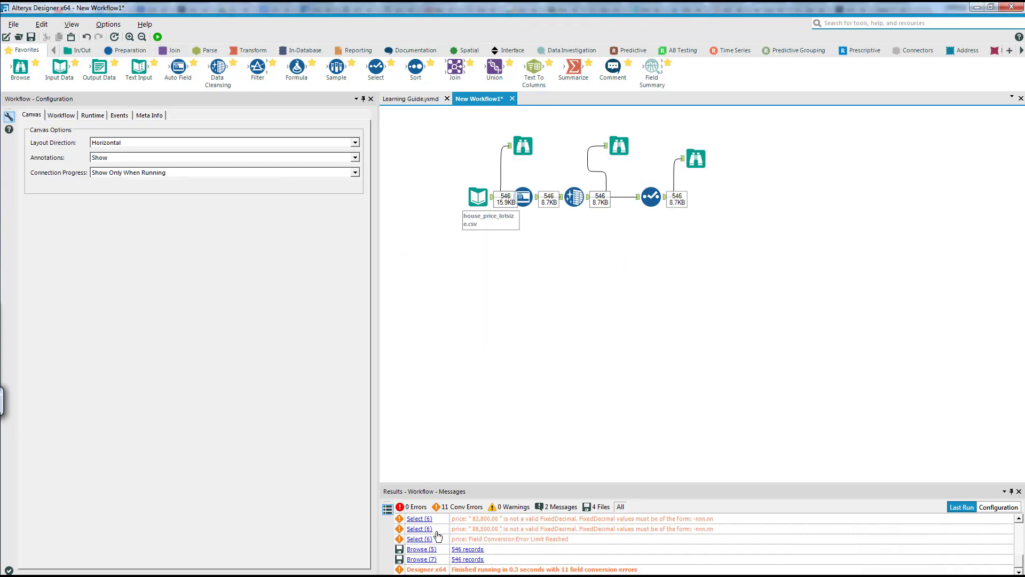
scroll(502, 528, "up", 3)
scroll(505, 527, "up", 2)
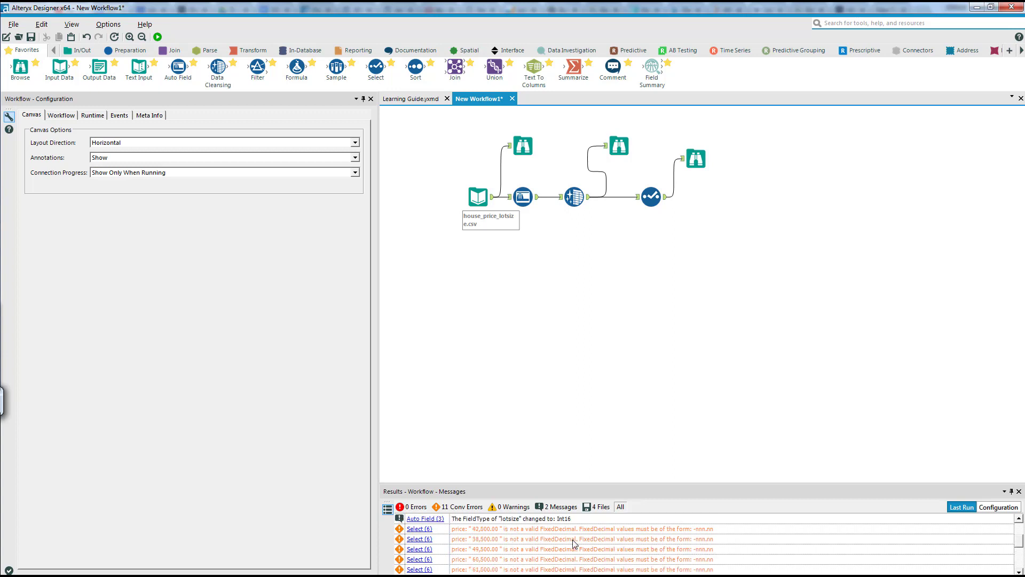
- Try Int64 and Byte as the price field's type in the Select tool, and settle on Int16
left_click(651, 197)
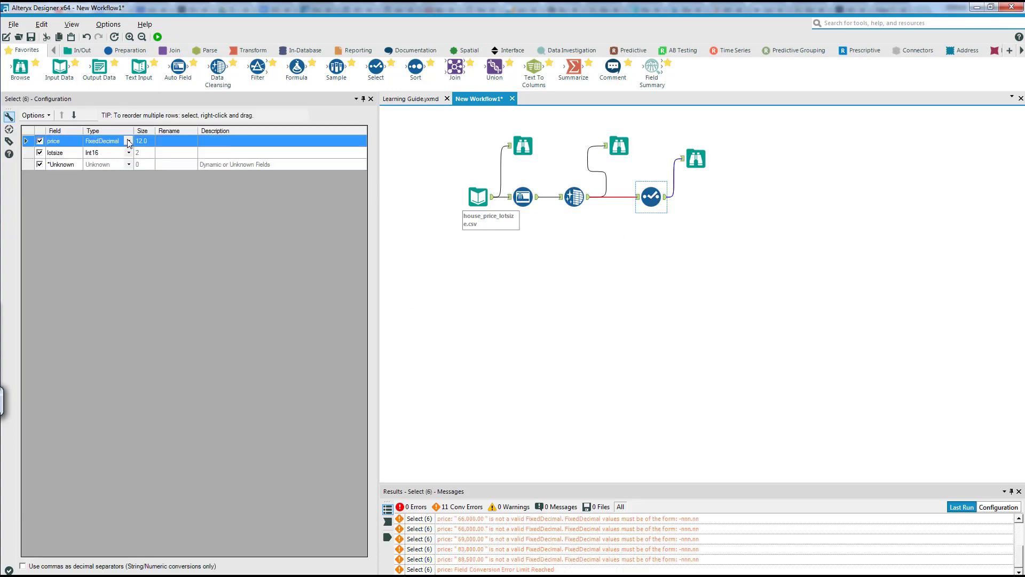
left_click(128, 141)
left_click(113, 176)
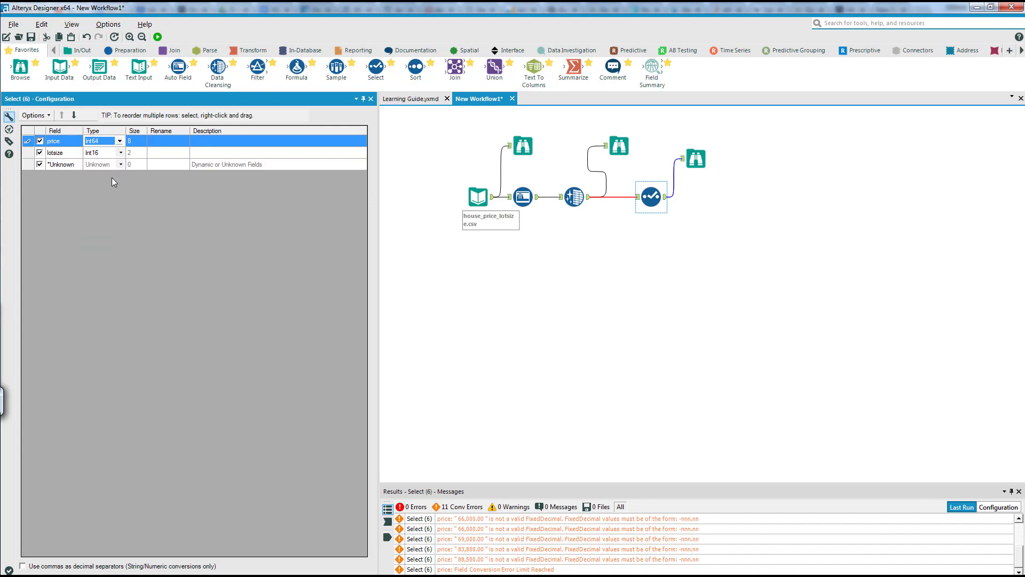
left_click(120, 141)
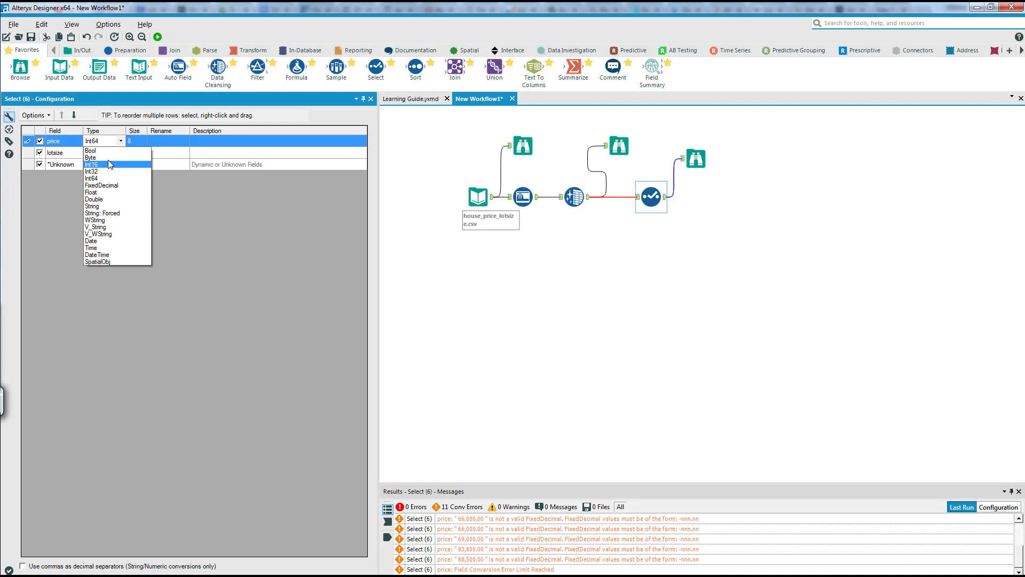
left_click(109, 158)
left_click(120, 141)
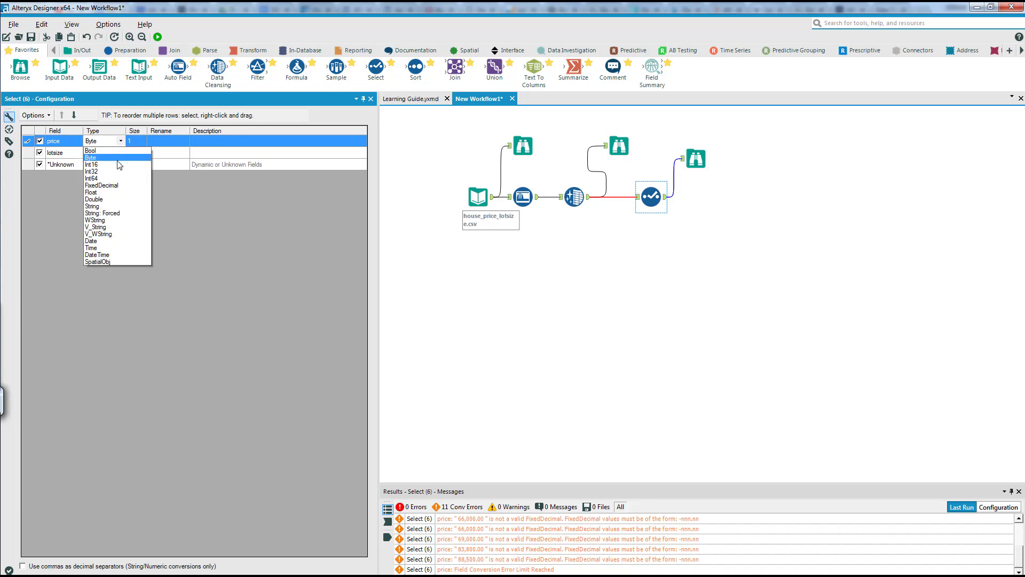
left_click(118, 163)
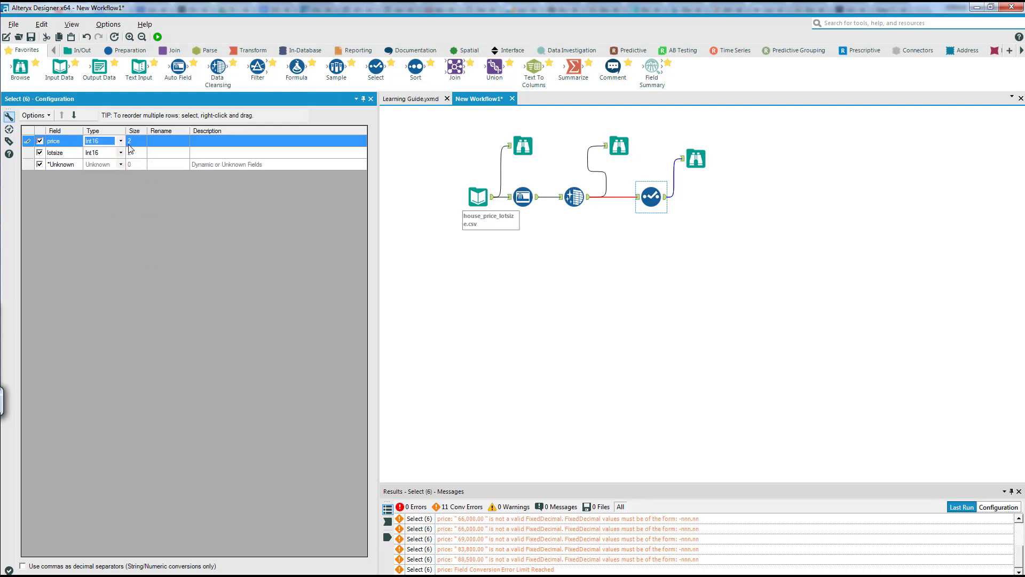
- Set the Select tool's price type to Int64 and run the workflow
left_click(120, 141)
left_click(122, 177)
left_click(158, 36)
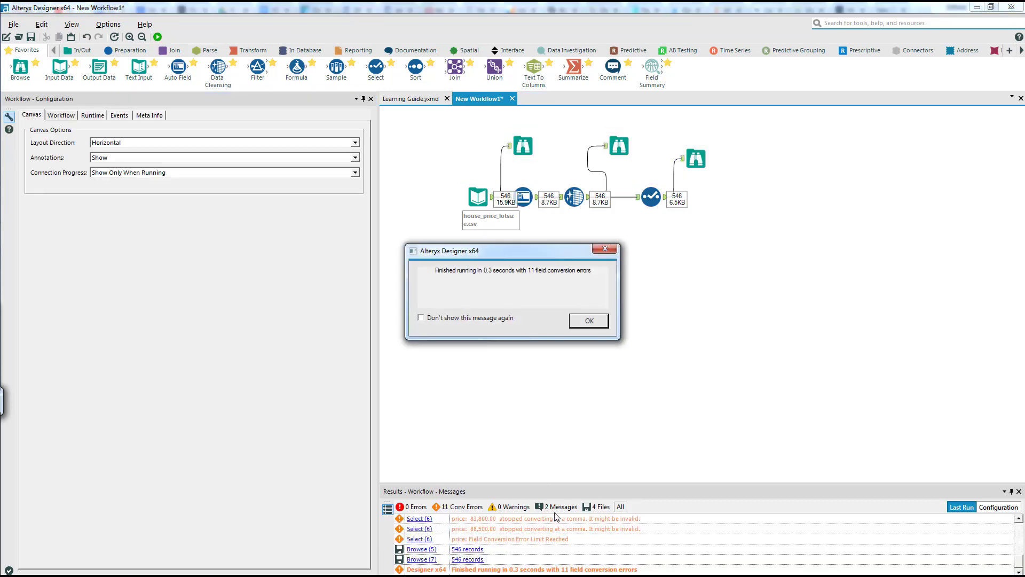
left_click(590, 320)
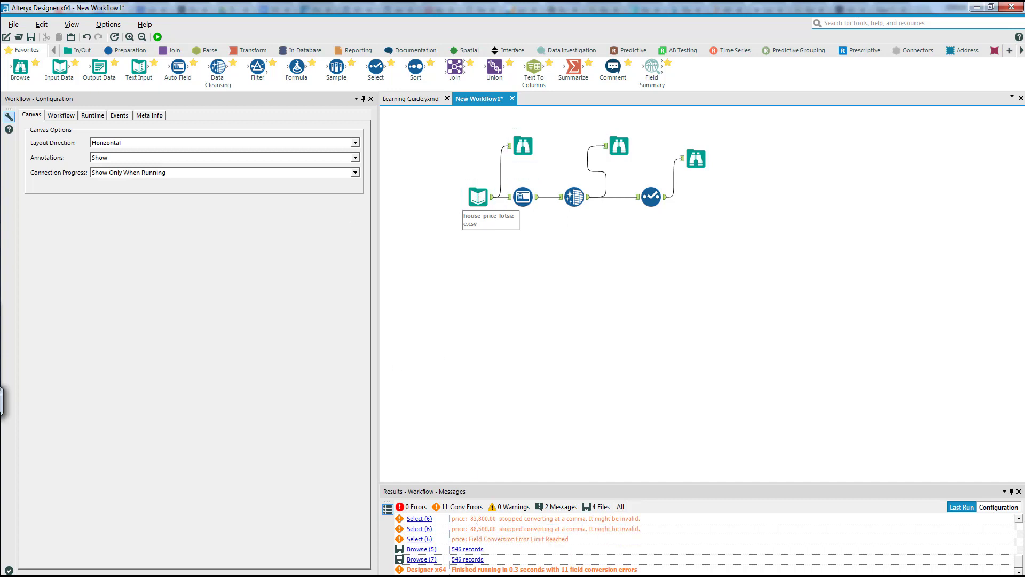
- Switch to the house_price_lotsize workbook in Excel and format the price column as Number with 2 decimals and no thousands separator
key("alt+Tab")
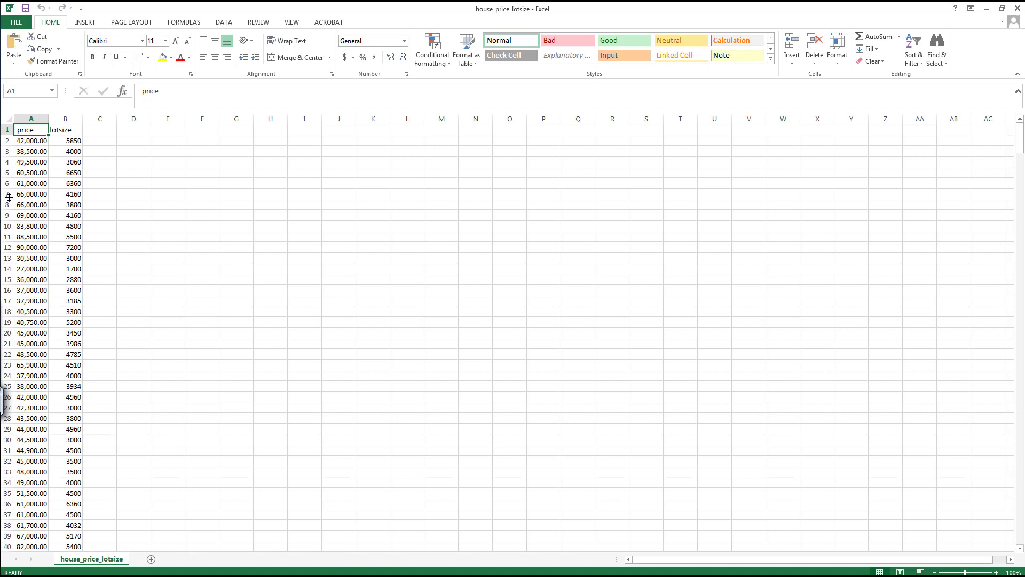
left_click(37, 142)
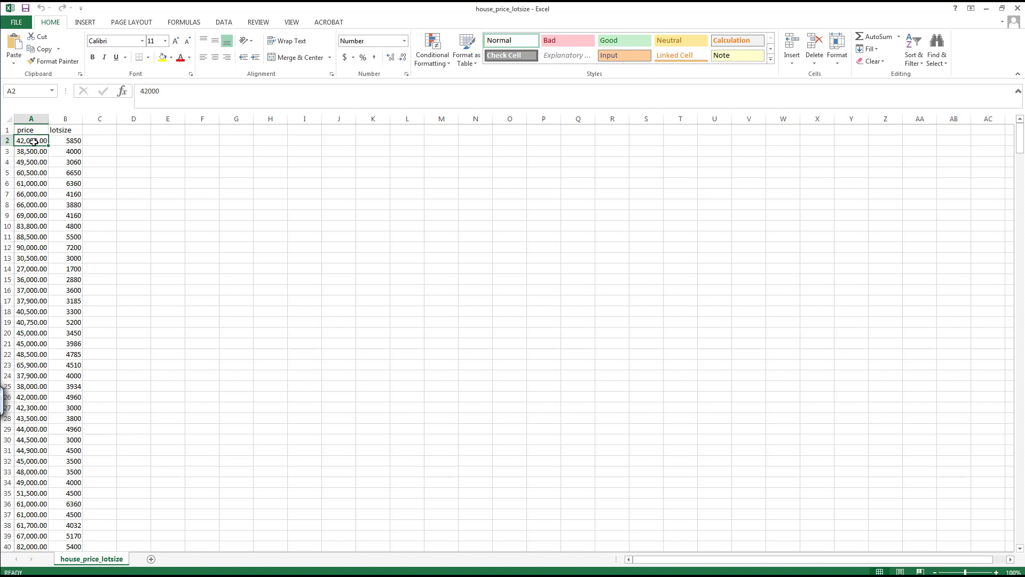
left_click(34, 119)
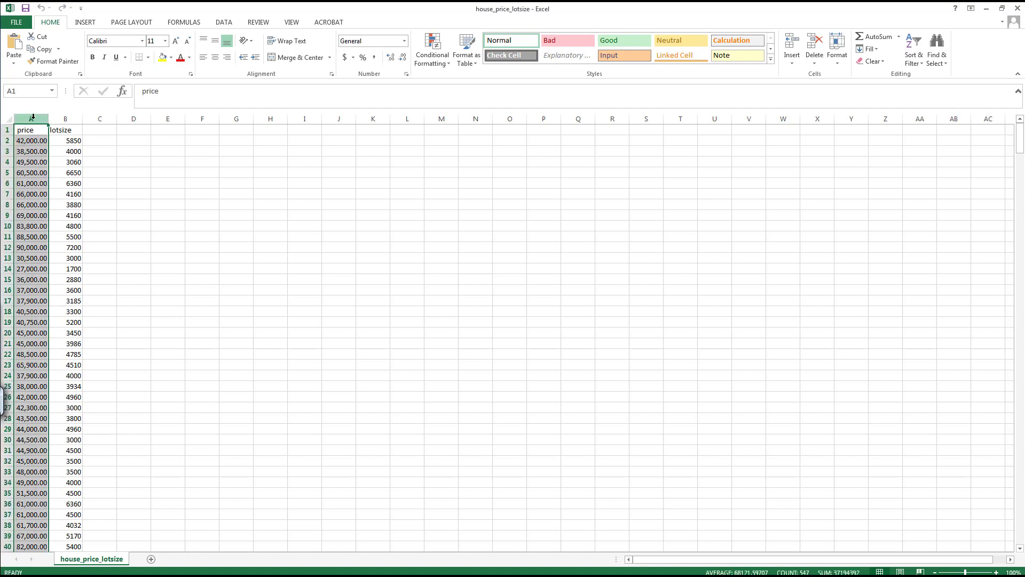
right_click(33, 119)
left_click(65, 234)
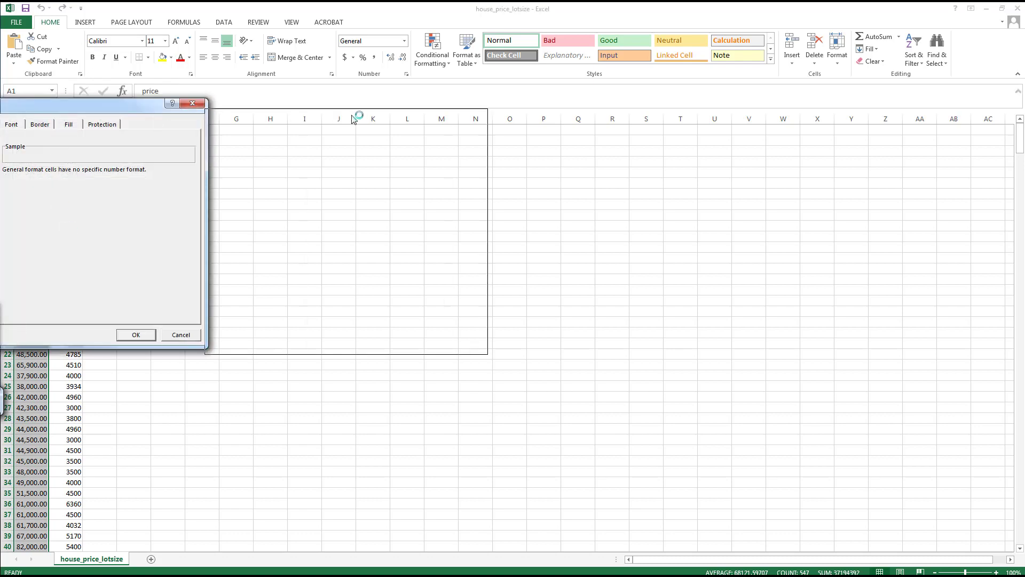
left_click(246, 162)
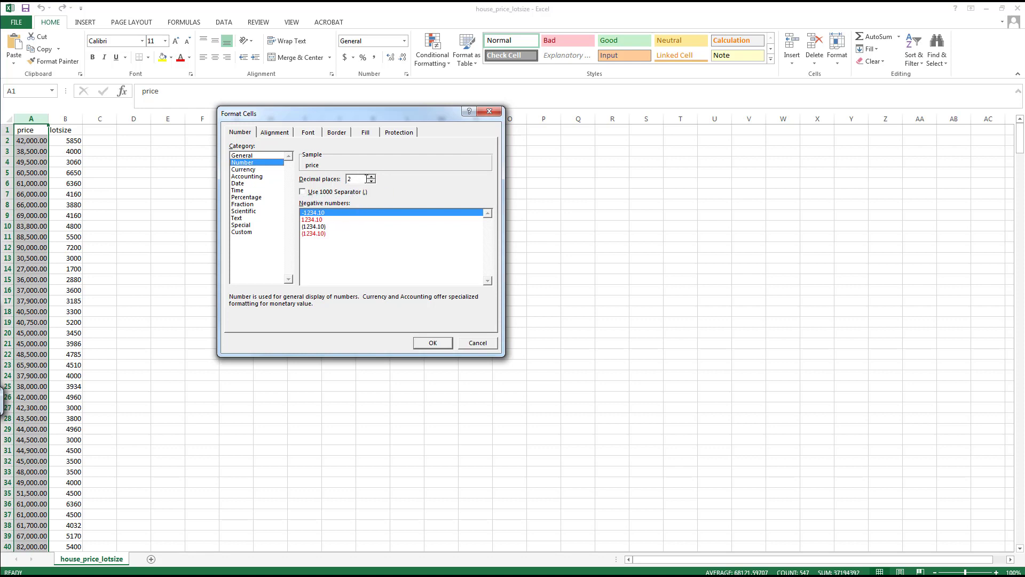
left_click(437, 343)
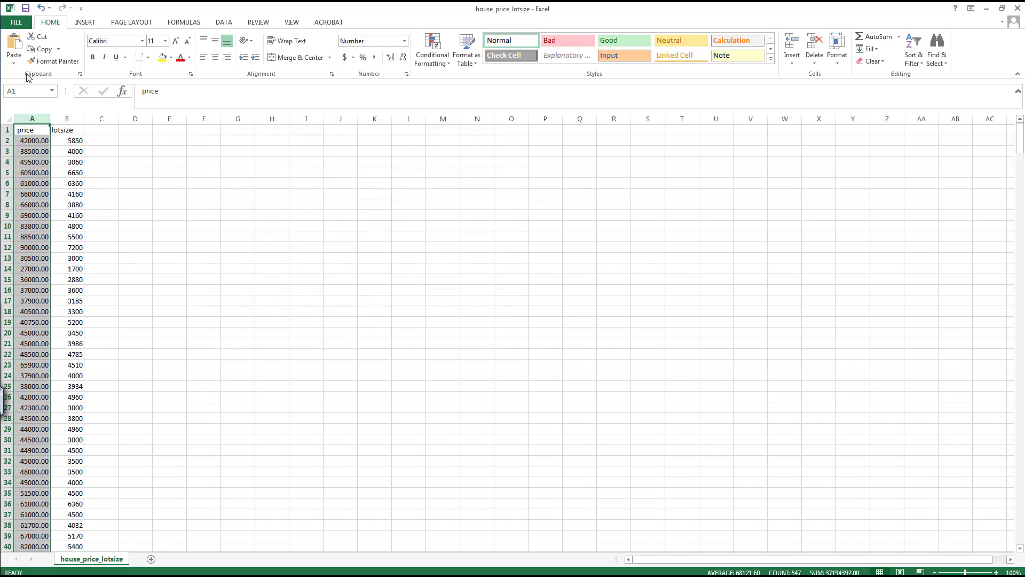
- Save the workbook as a comma-delimited CSV named house_price_lotsize_V3 in the DemoData folder, keeping the CSV format
left_click(13, 22)
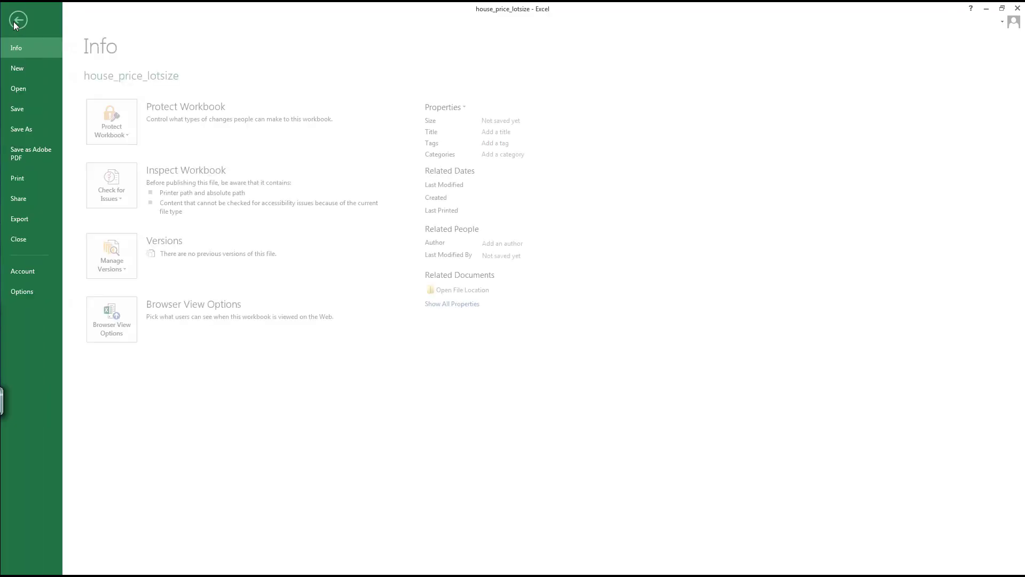
left_click(24, 129)
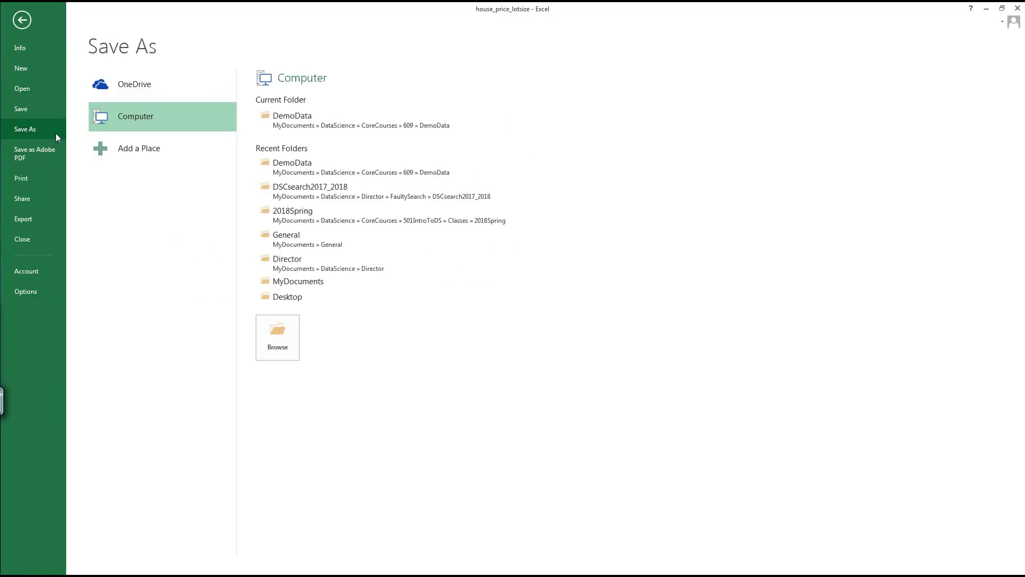
left_click(282, 127)
left_click(153, 187)
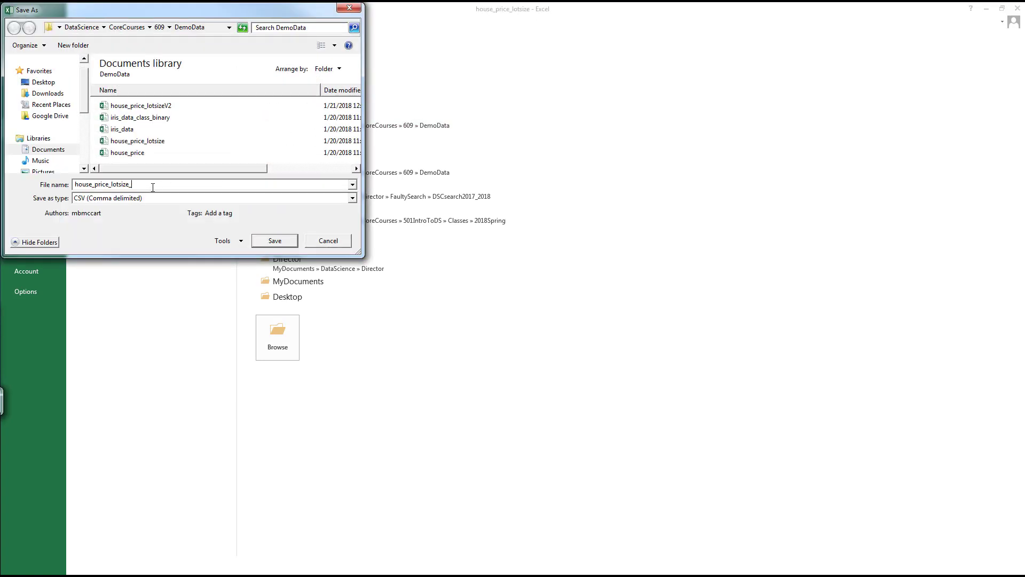
type("_V3")
key("Return")
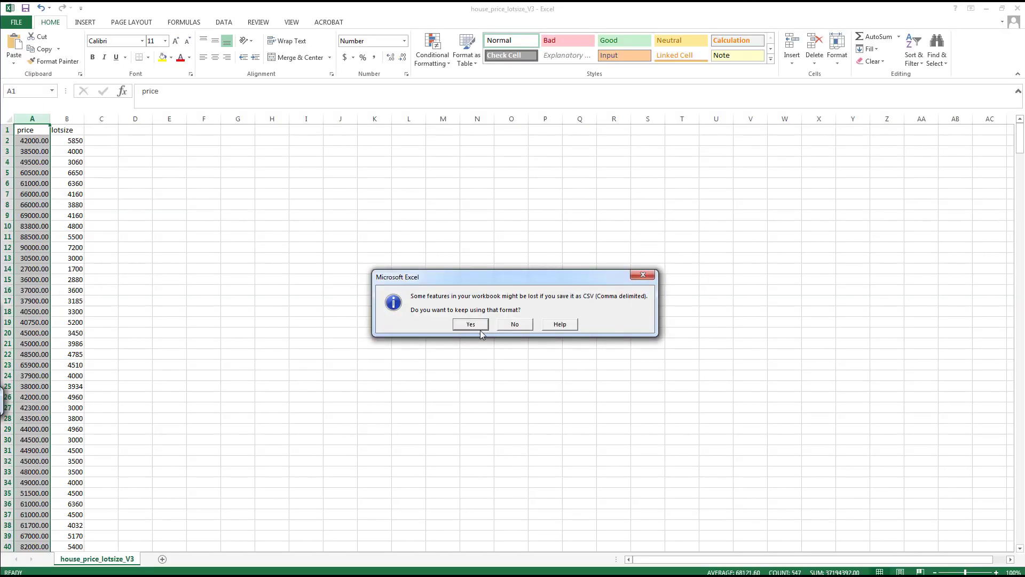
left_click(470, 324)
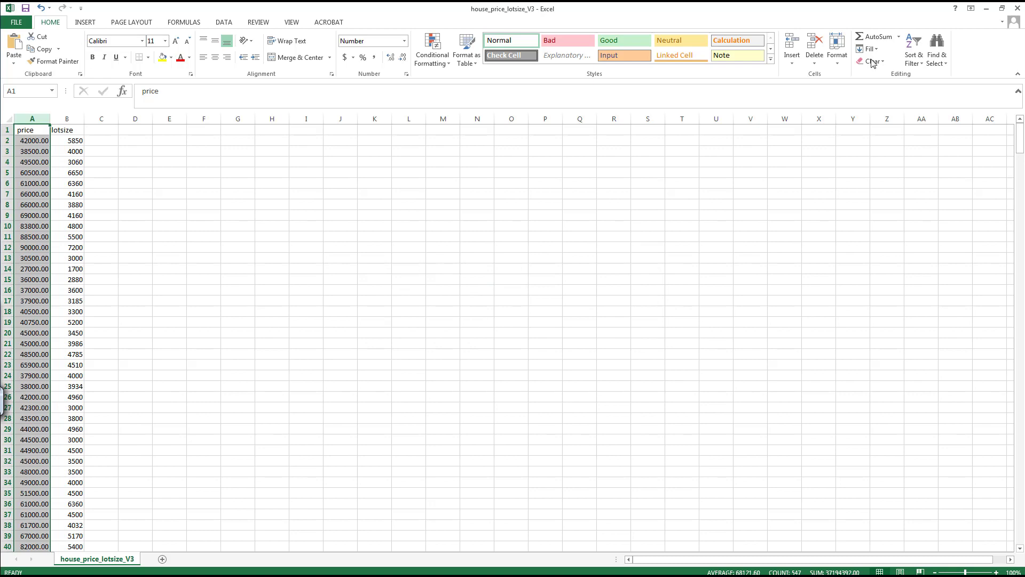
- Close the workbook and save its changes to house_price_lotsize_V3
left_click(1017, 9)
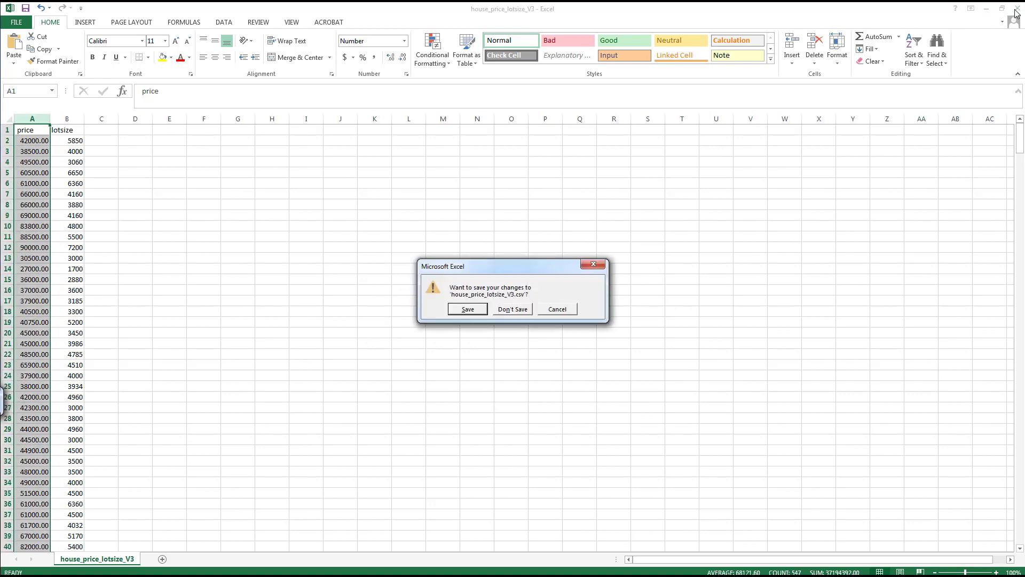
left_click(469, 311)
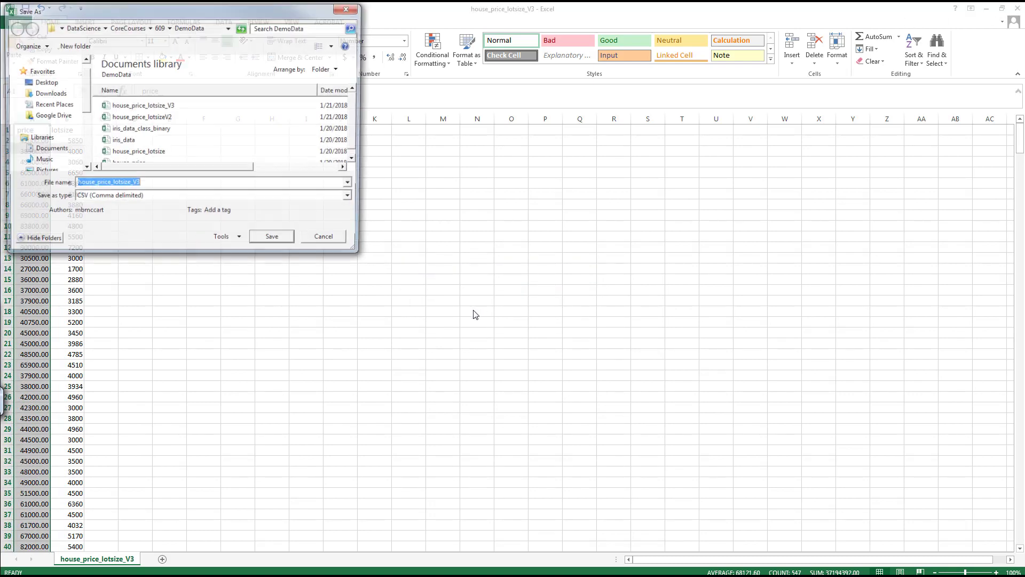
left_click(275, 242)
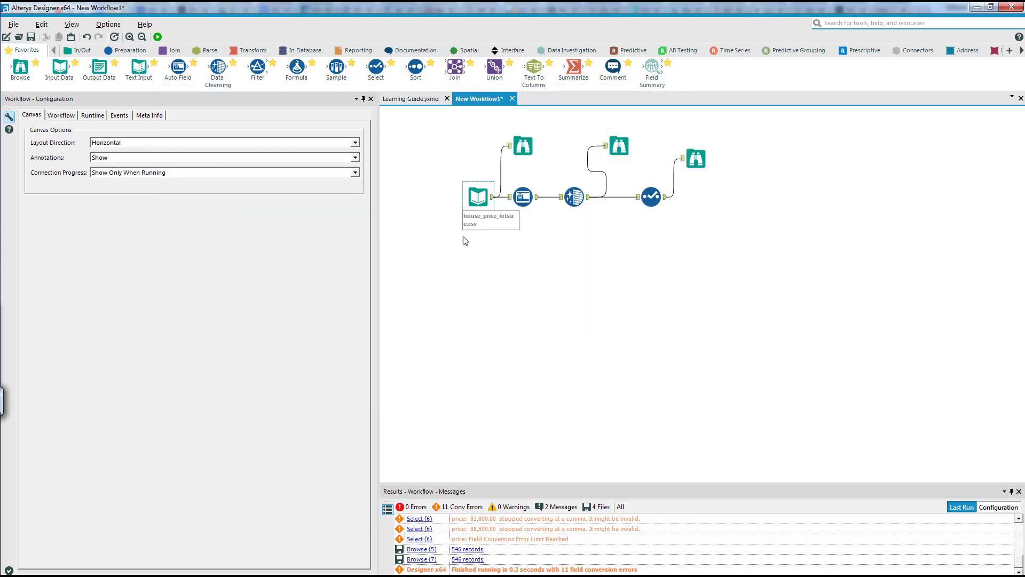
- Return to Alteryx Designer and point the Input Data tool to house_price_lotsize_V3.csv
left_click(471, 203)
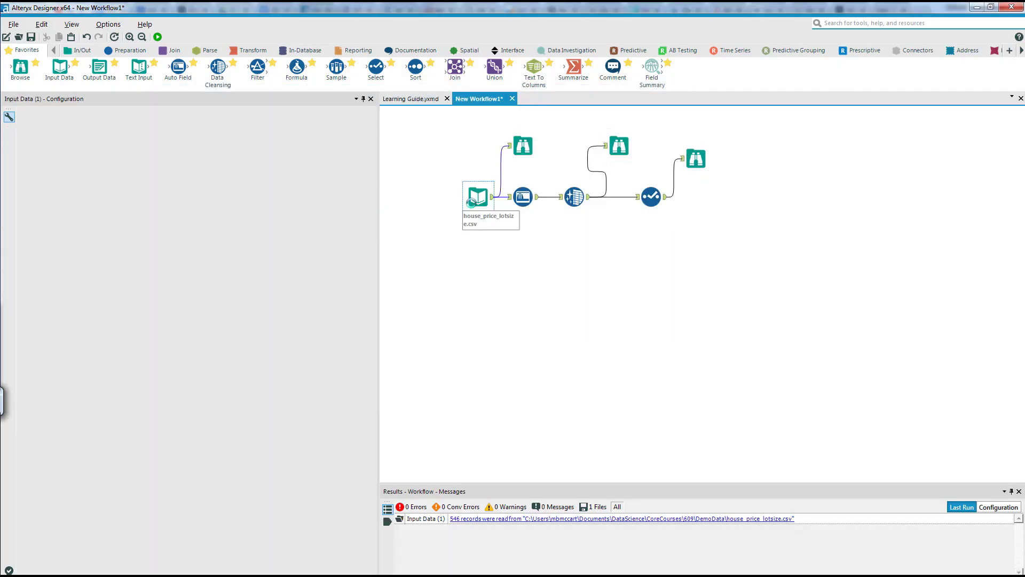
left_click(363, 124)
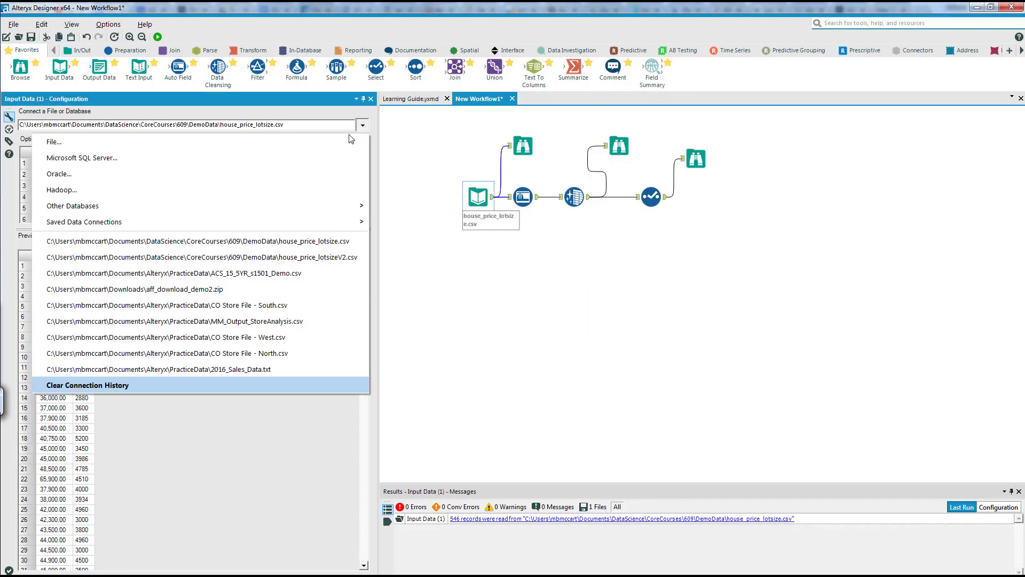
left_click(249, 143)
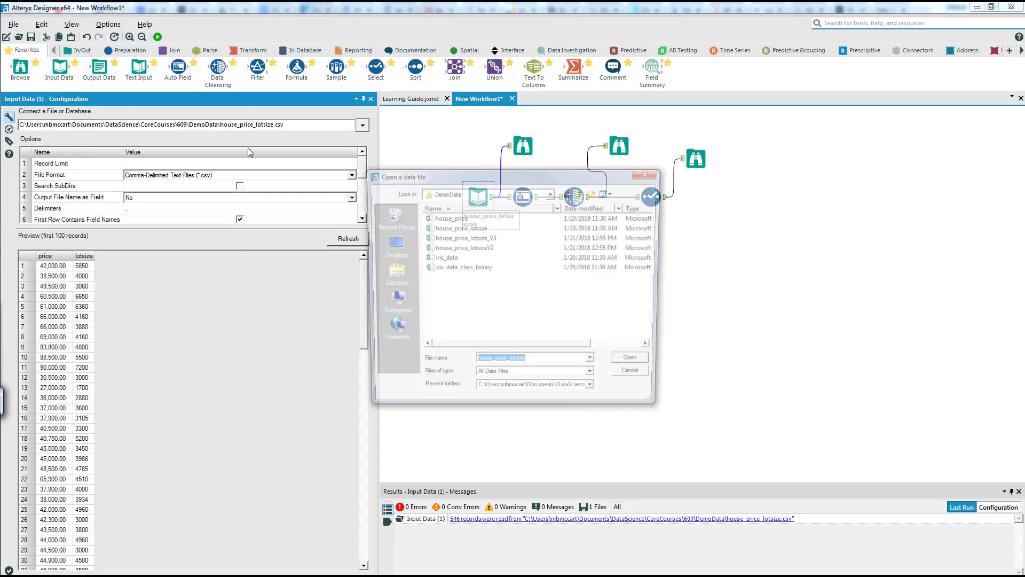
left_click(453, 239)
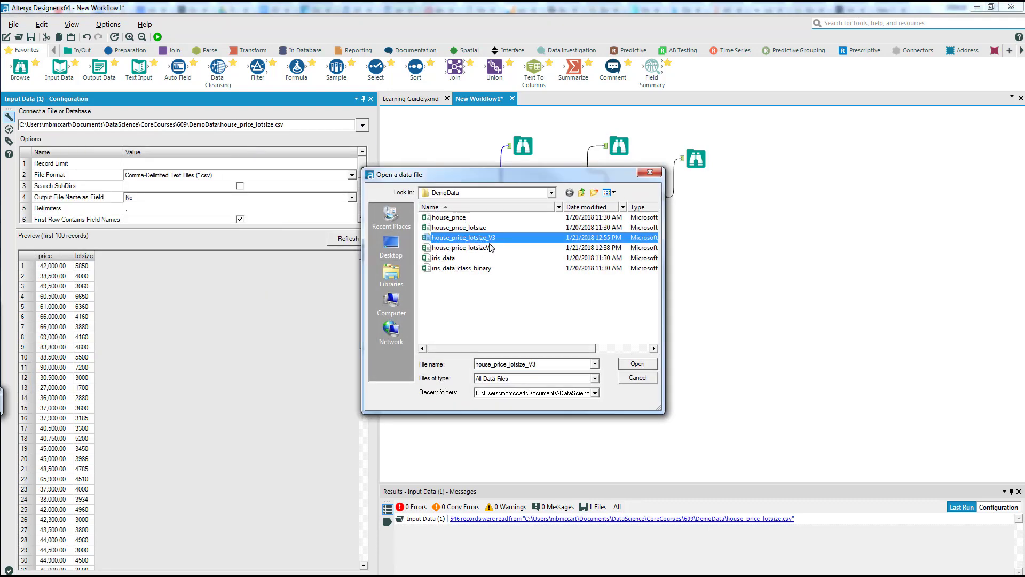
left_click(638, 364)
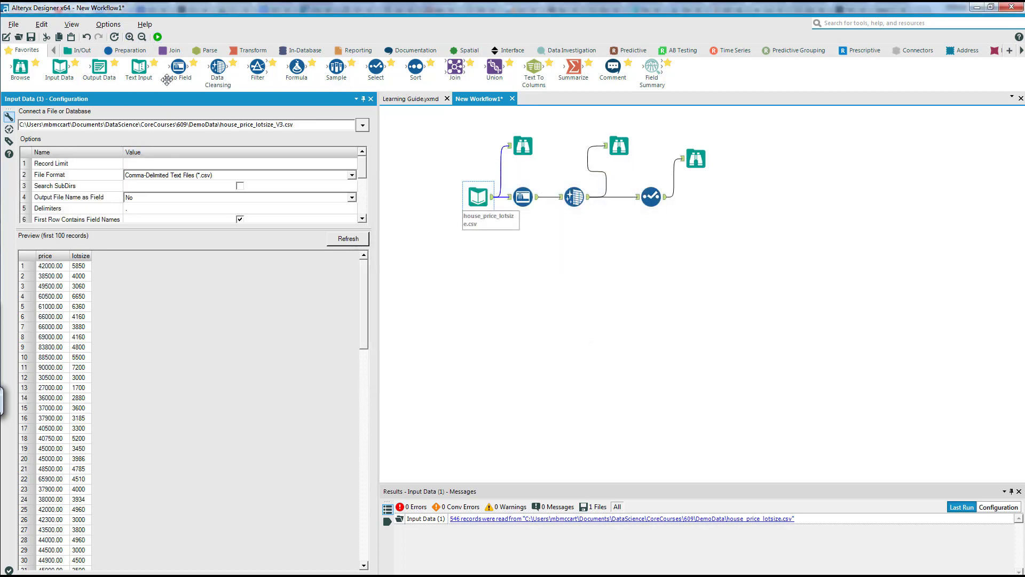
- Delete the Select tool and the Browse tool that was attached to its output
left_click(522, 197)
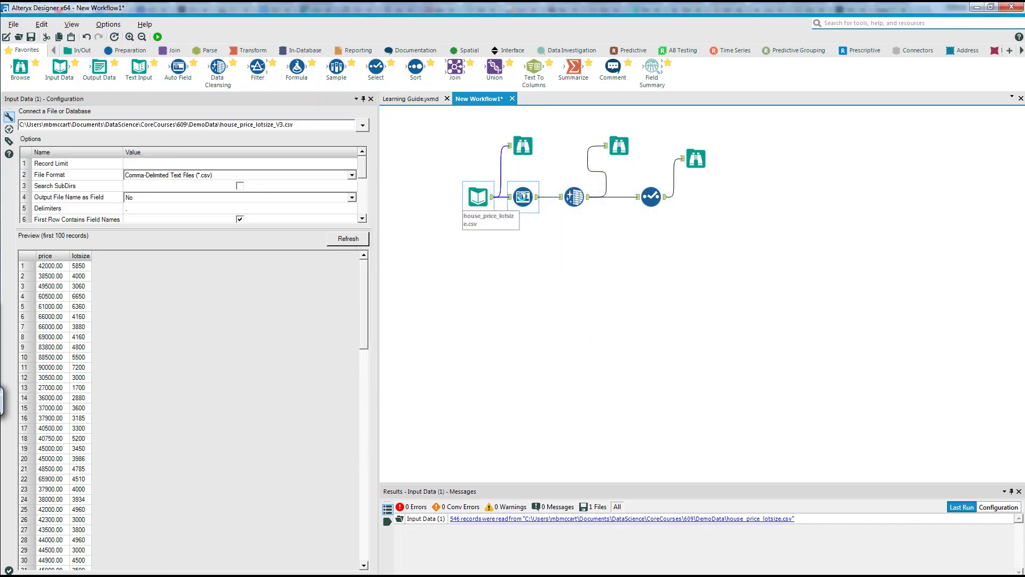
left_click(574, 196, "ctrl")
left_click(574, 196)
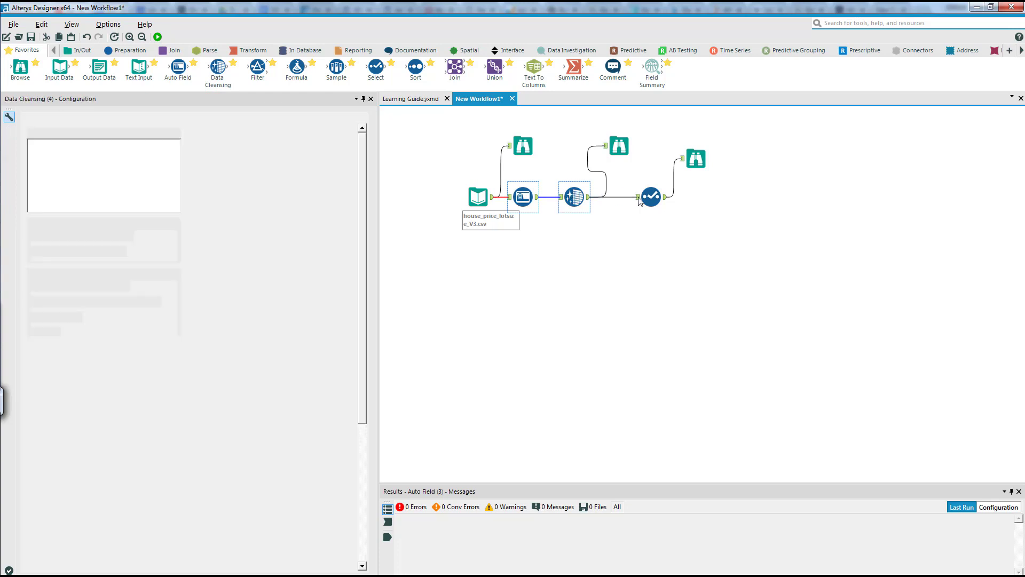
left_click(646, 198, "ctrl")
left_click(646, 198)
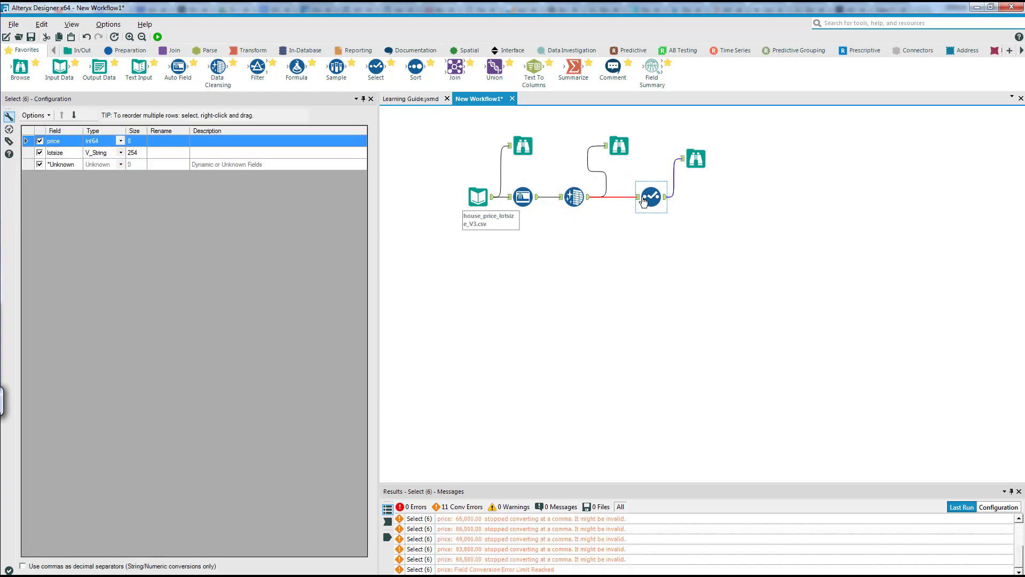
key("Delete")
left_click(694, 159)
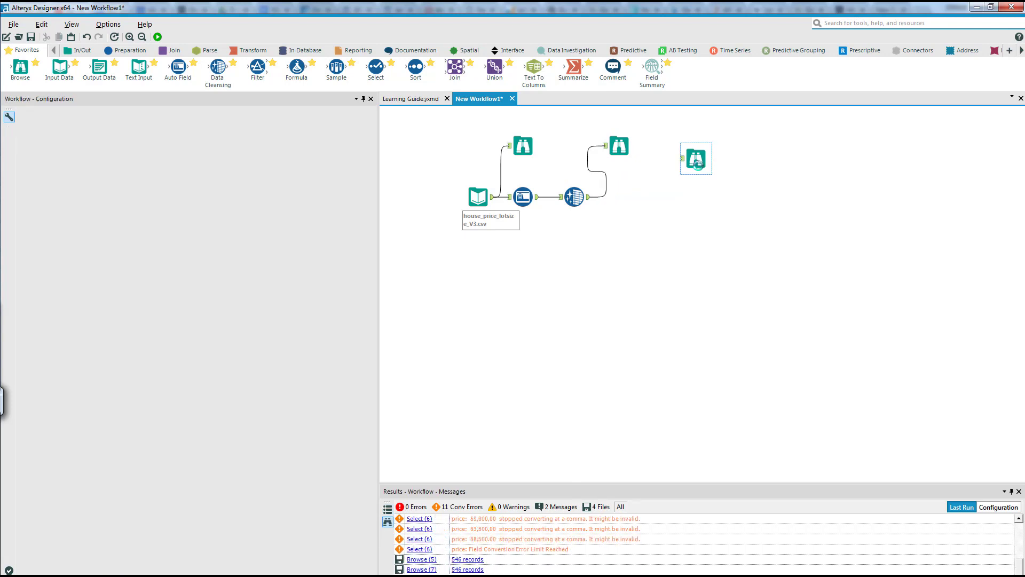
key("Delete")
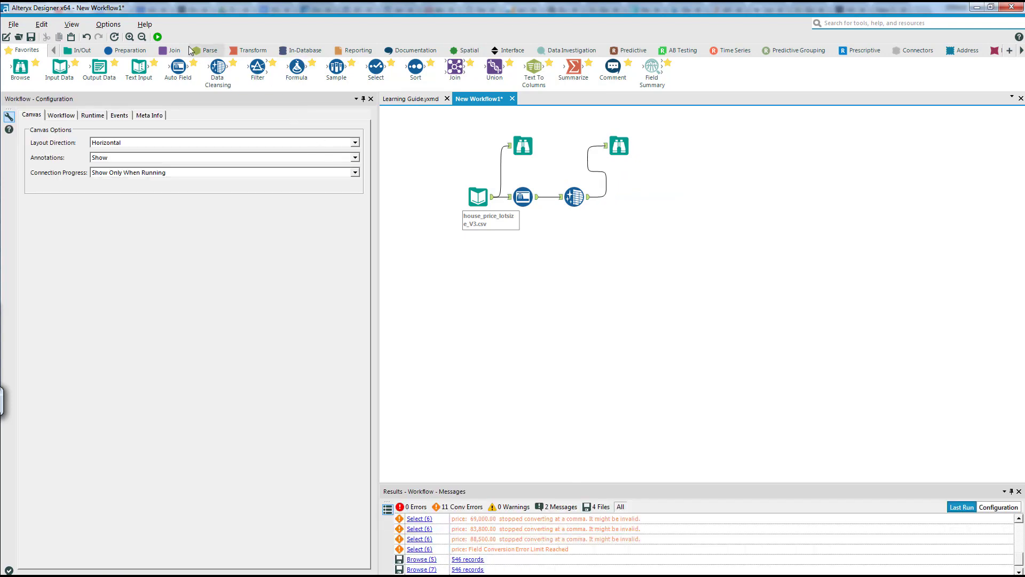
- Run the workflow and inspect the output of the Browse tool after Data Cleansing
left_click(158, 36)
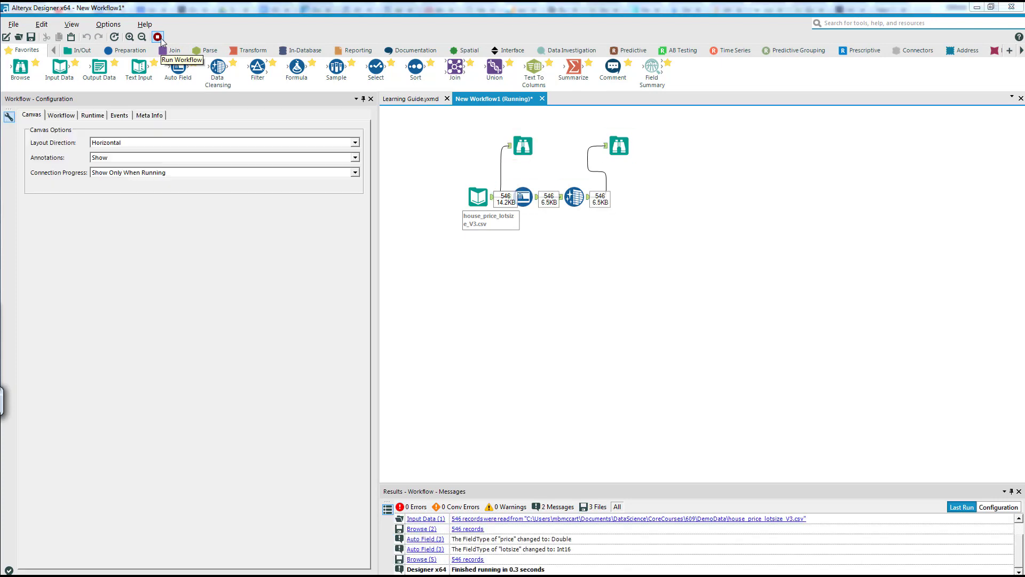
left_click(592, 321)
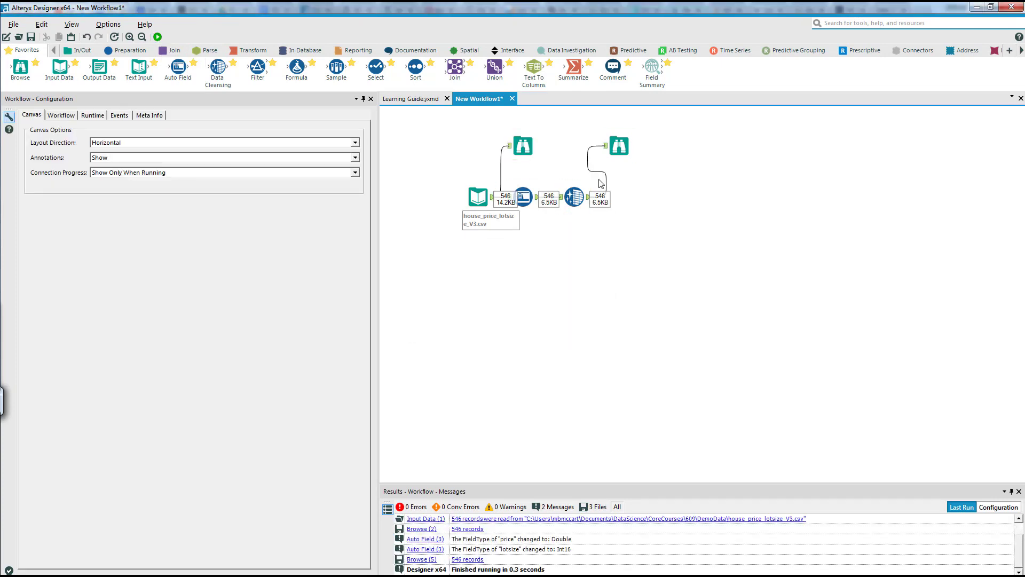
left_click(619, 146)
left_click(574, 197)
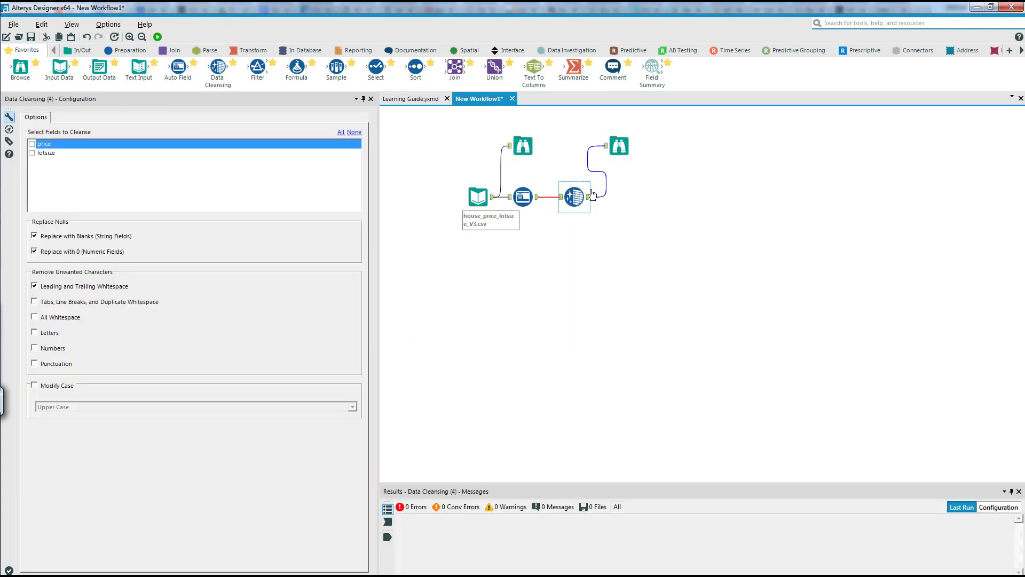
left_click(619, 145)
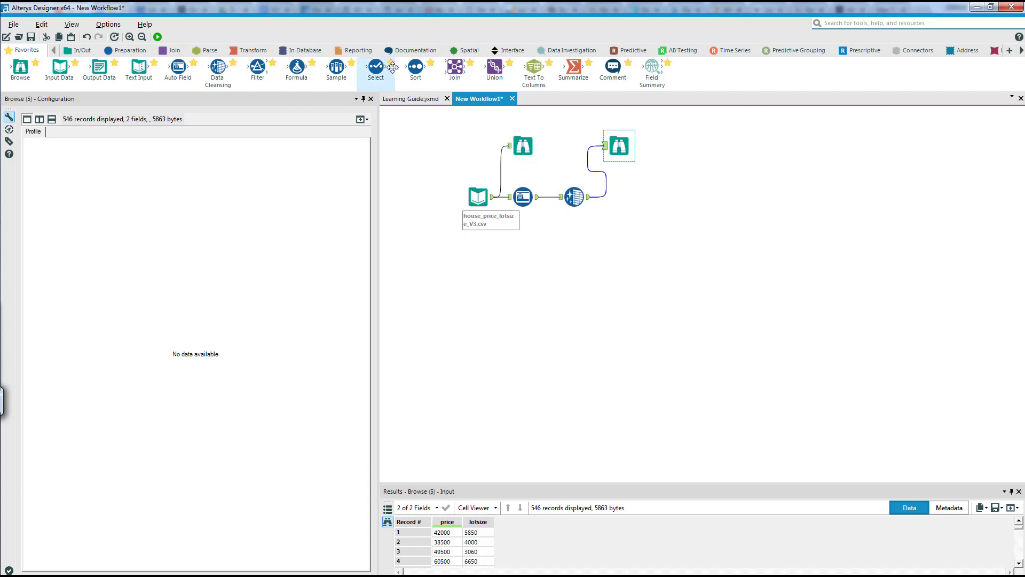
- Add a Linear Regression tool after Data Cleansing with Browse tools on all its outputs, and open its configuration
left_click(629, 50)
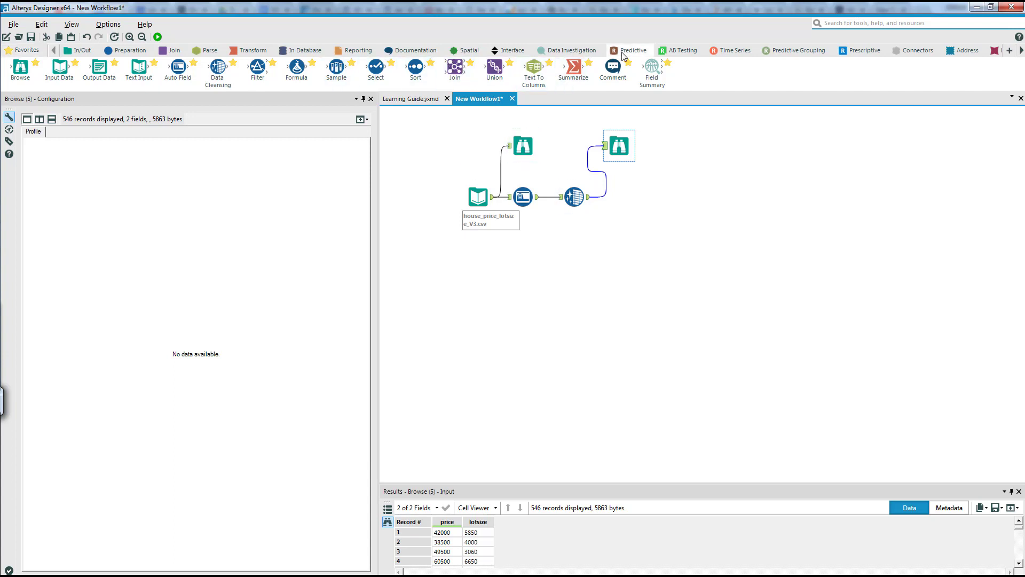
left_click_drag(265, 73, 640, 198)
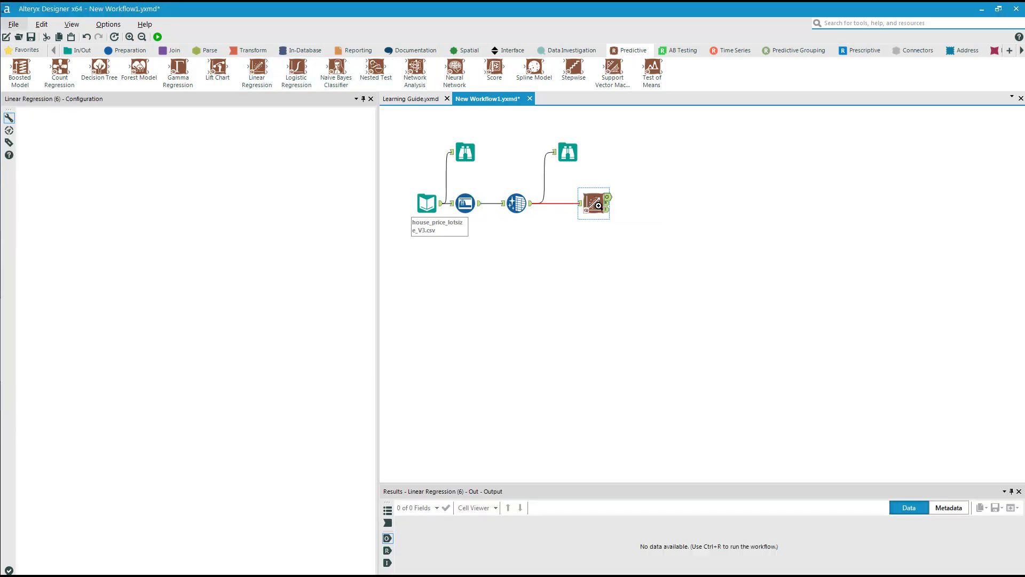
right_click(595, 203)
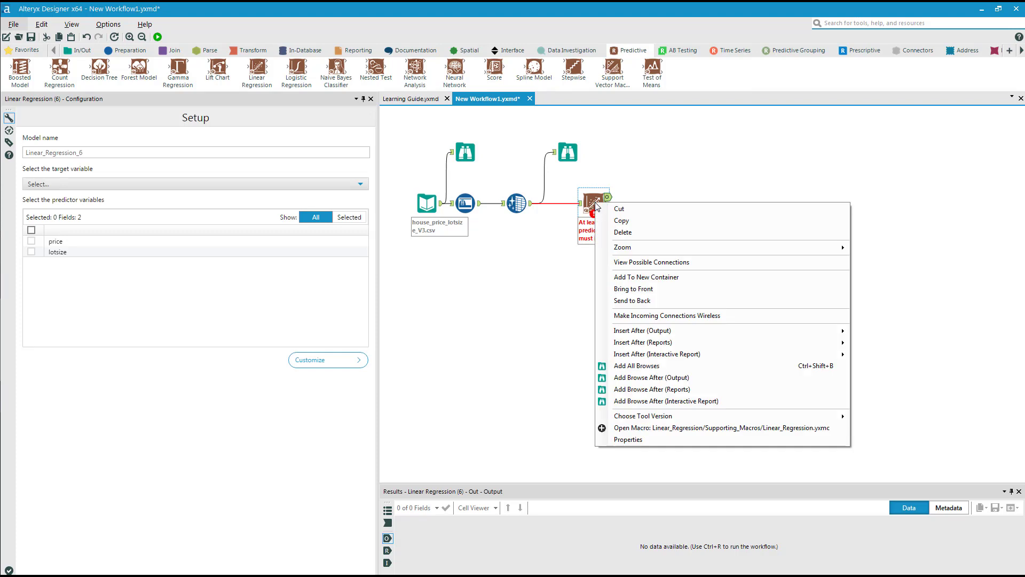
left_click(654, 368)
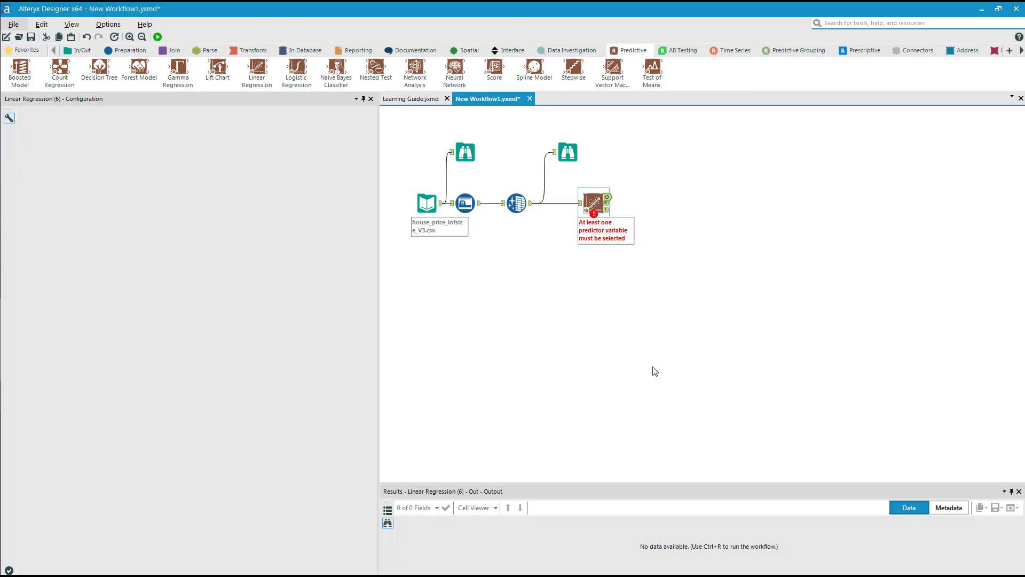
left_click(593, 203)
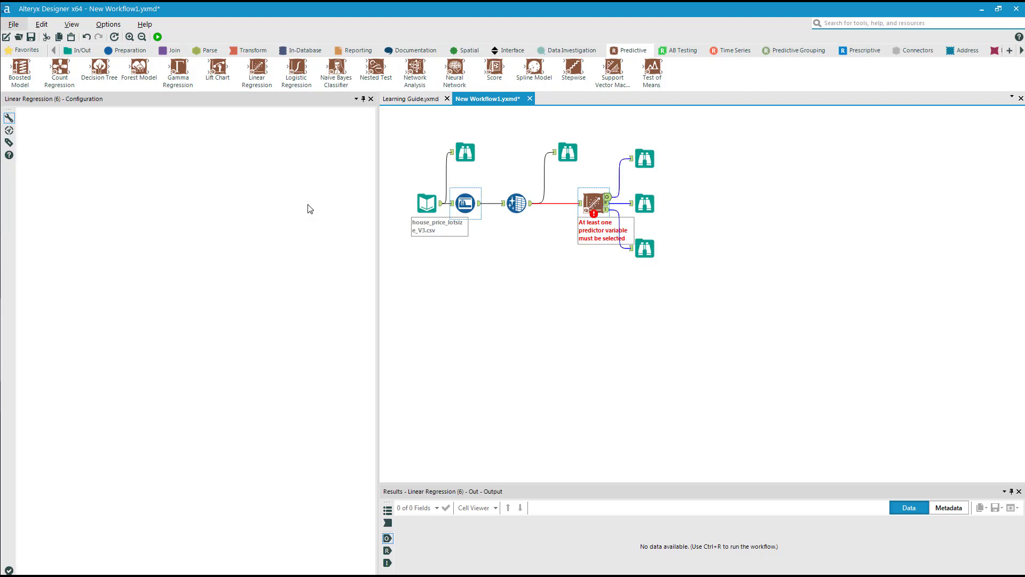
- Name the linear regression model Price and set price as its target variable
double_click(90, 156)
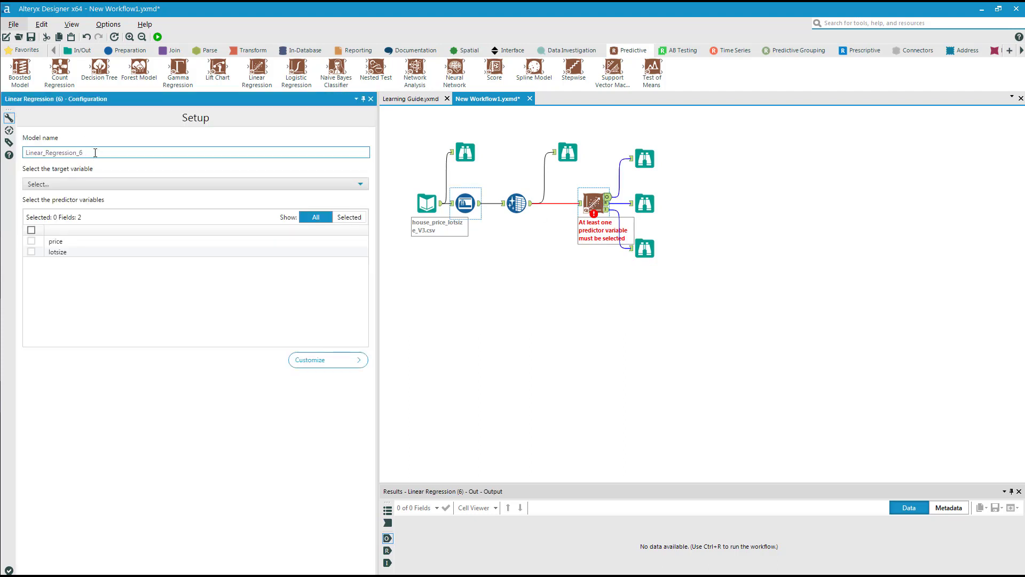
type("Price")
left_click(97, 185)
left_click(92, 196)
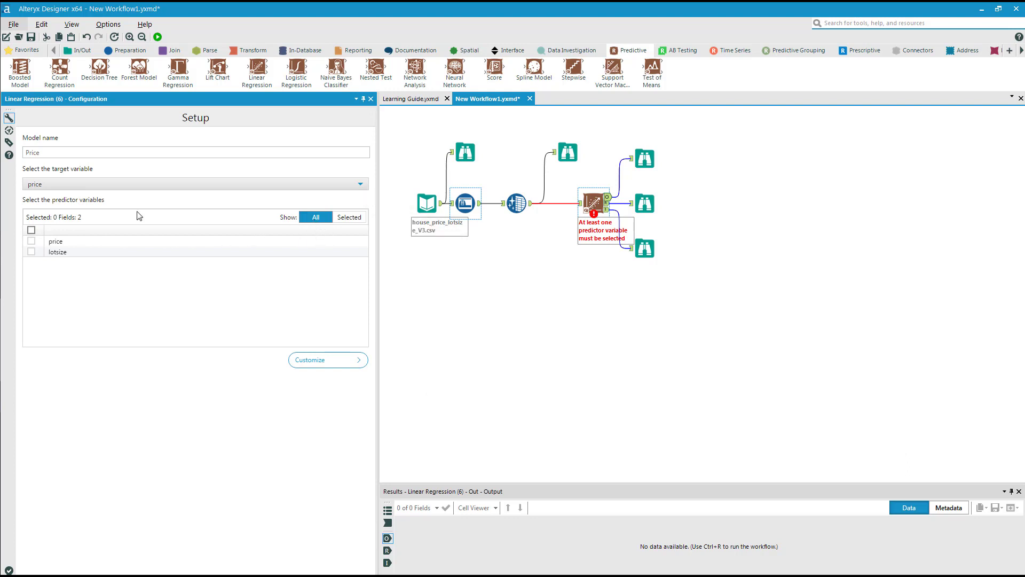
- Select lotsize as the only predictor variable, run the workflow and dismiss the completion message
left_click(31, 230)
left_click(30, 241)
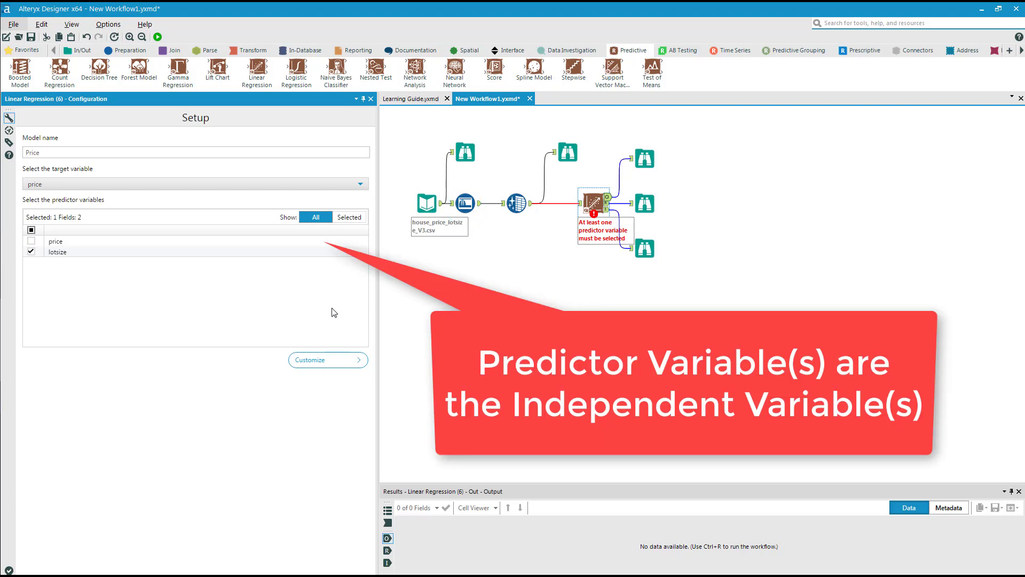
left_click(158, 37)
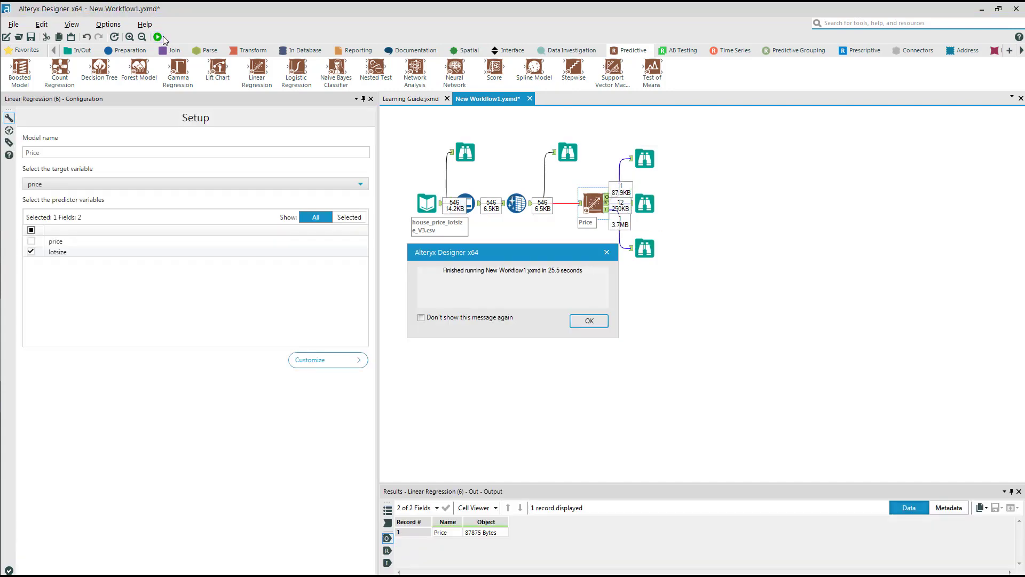
left_click(589, 321)
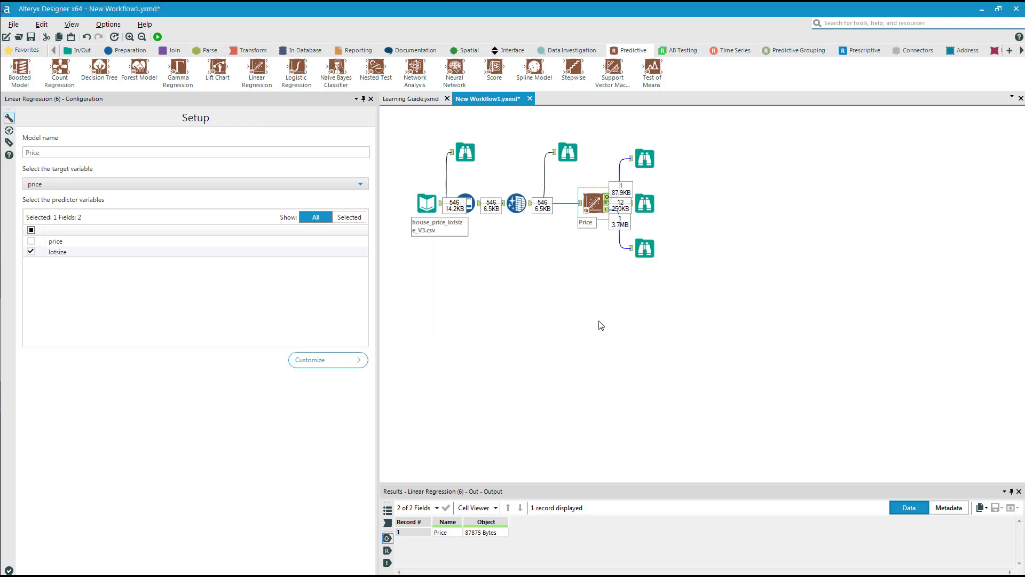